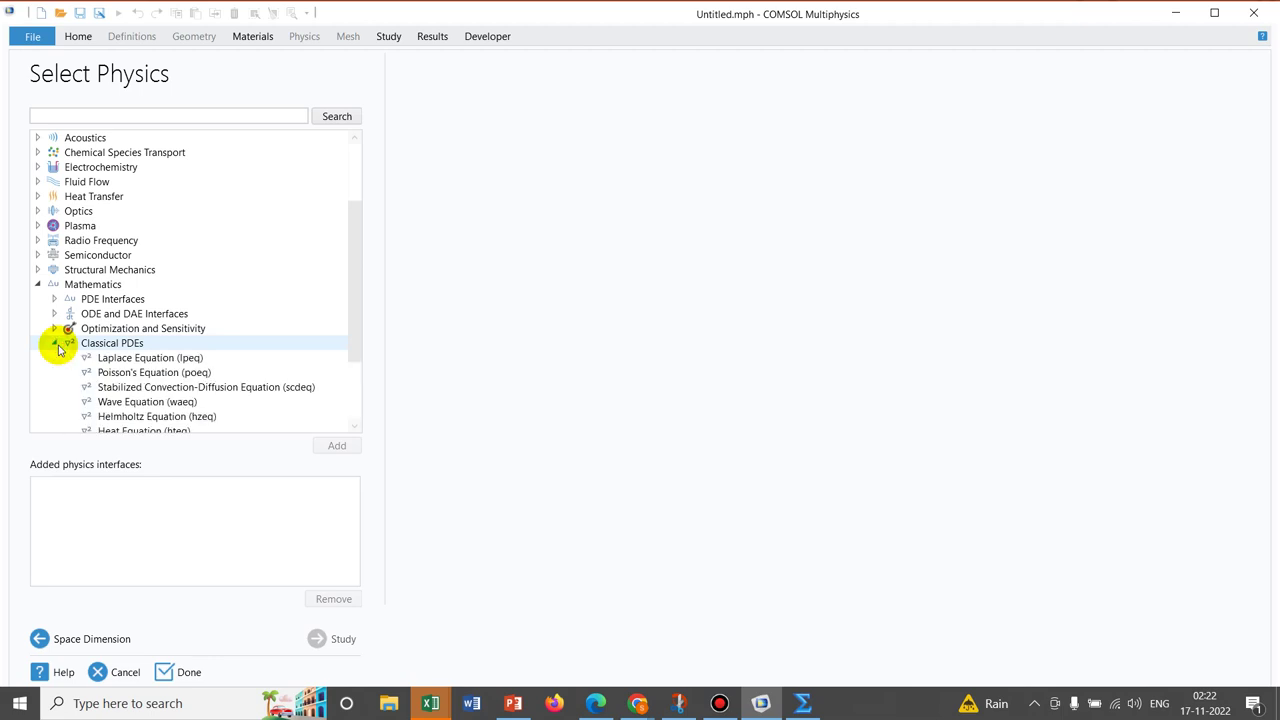
Add the Poisson's Equation (poeq) physics interface and choose a Stationary study.
{"action": "left_click_drag", "start_coordinate": [353, 224], "coordinate": [362, 305]}
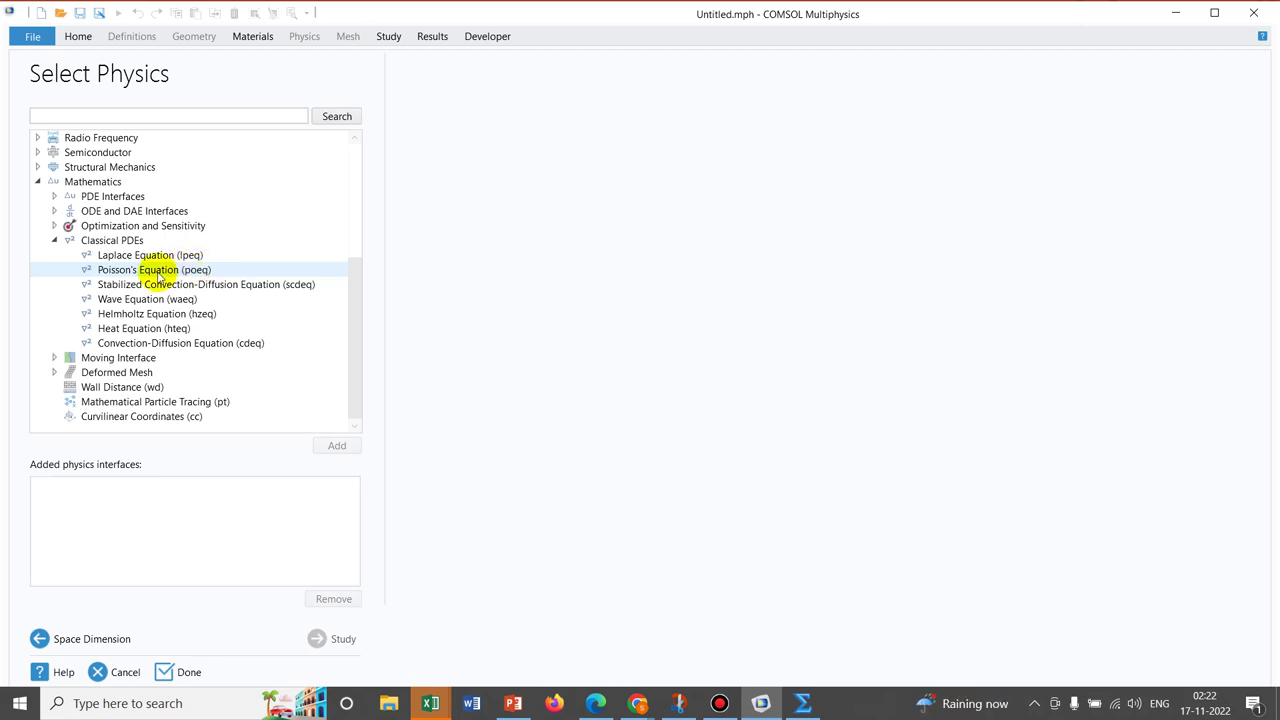
{"action": "left_click", "coordinate": [157, 275]}
{"action": "double_click", "coordinate": [157, 275]}
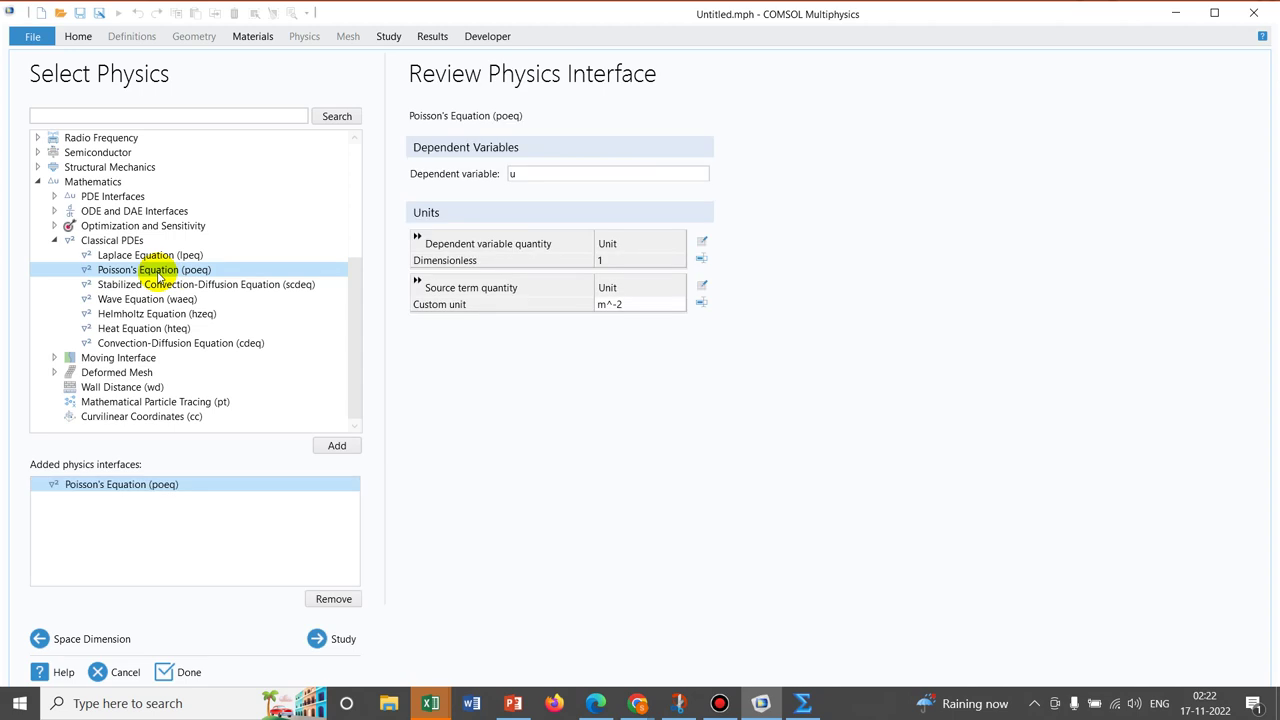
{"action": "left_click", "coordinate": [316, 638]}
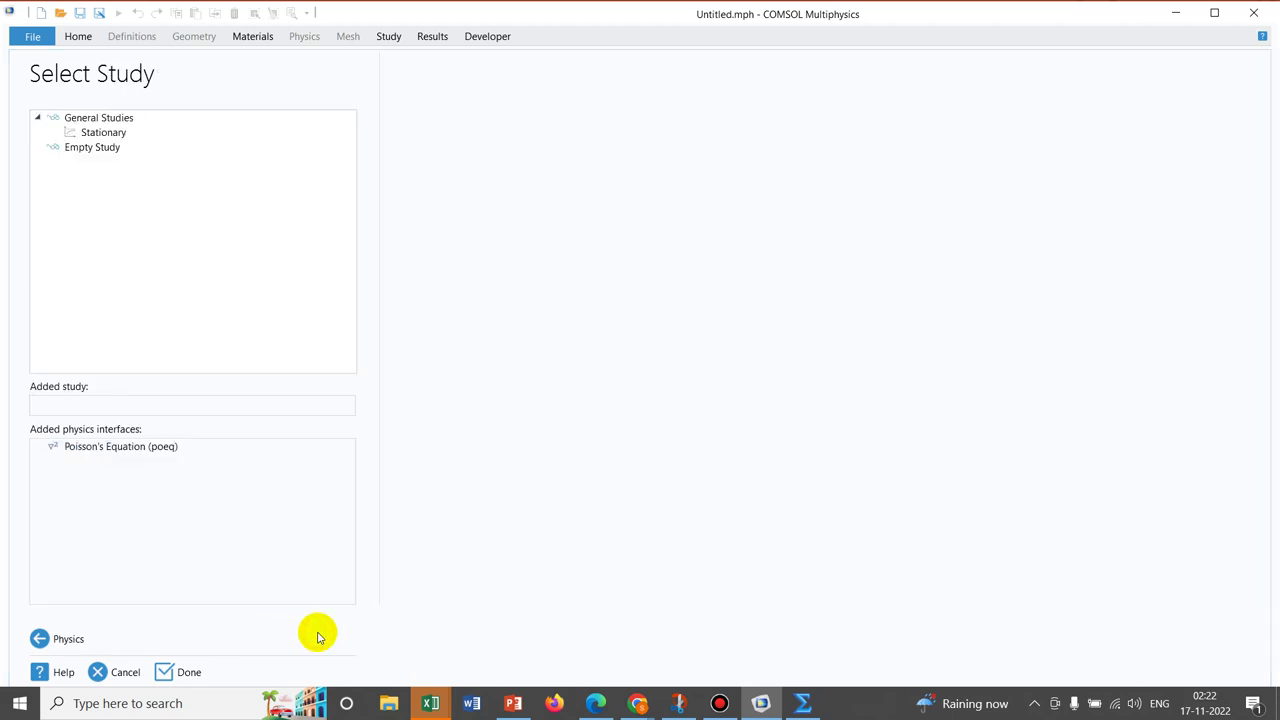
{"action": "left_click", "coordinate": [157, 135]}
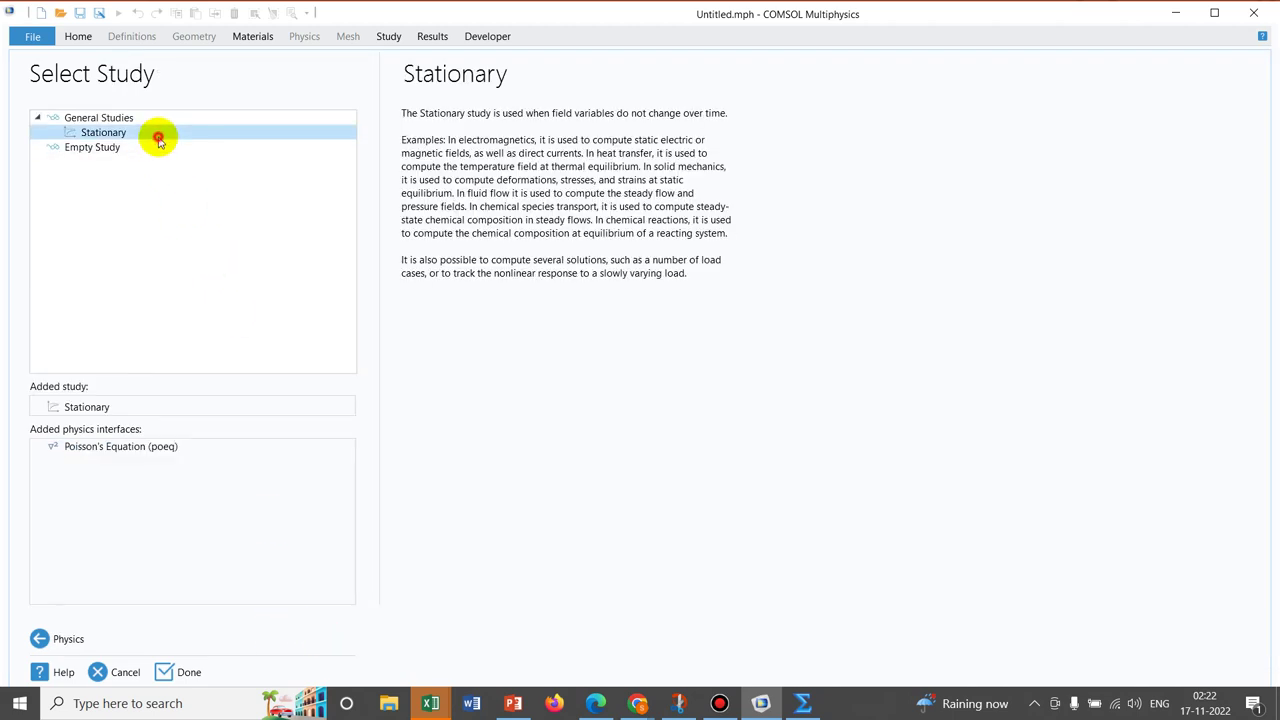
Finish the wizard with the Stationary study and set the Geometry 1 length unit to µm.
{"action": "double_click", "coordinate": [157, 142]}
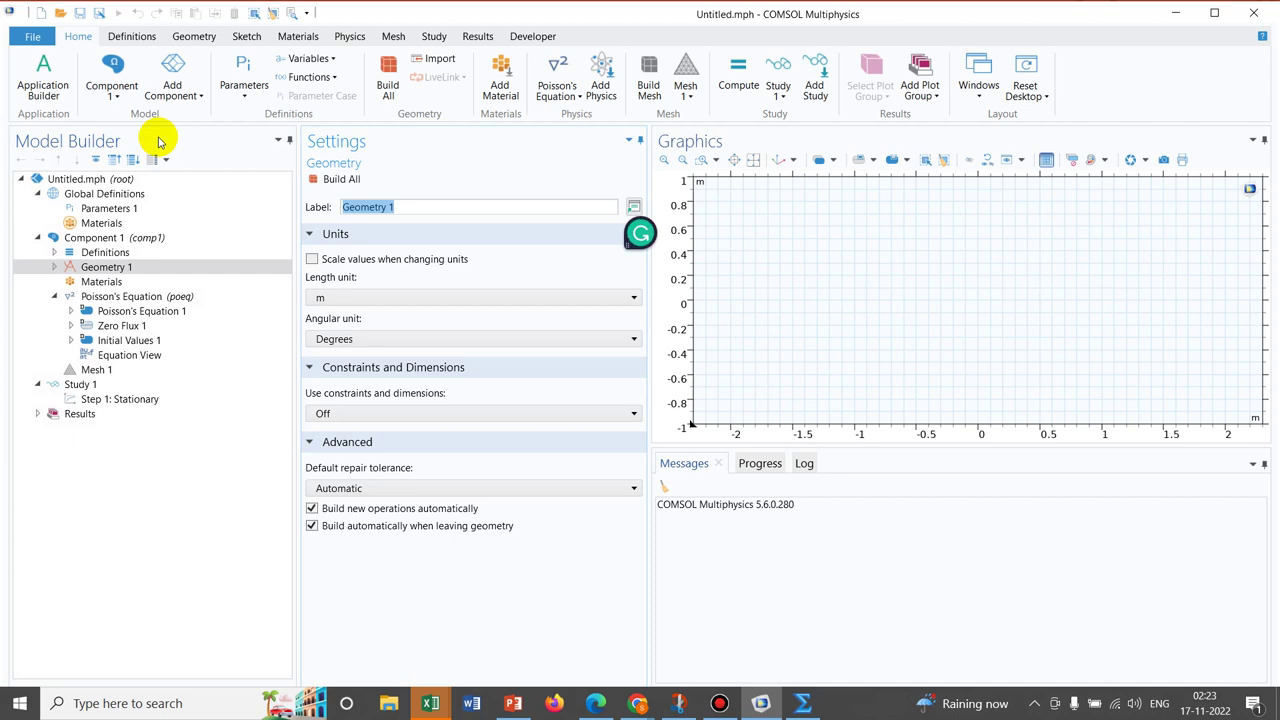
{"action": "left_click", "coordinate": [352, 298]}
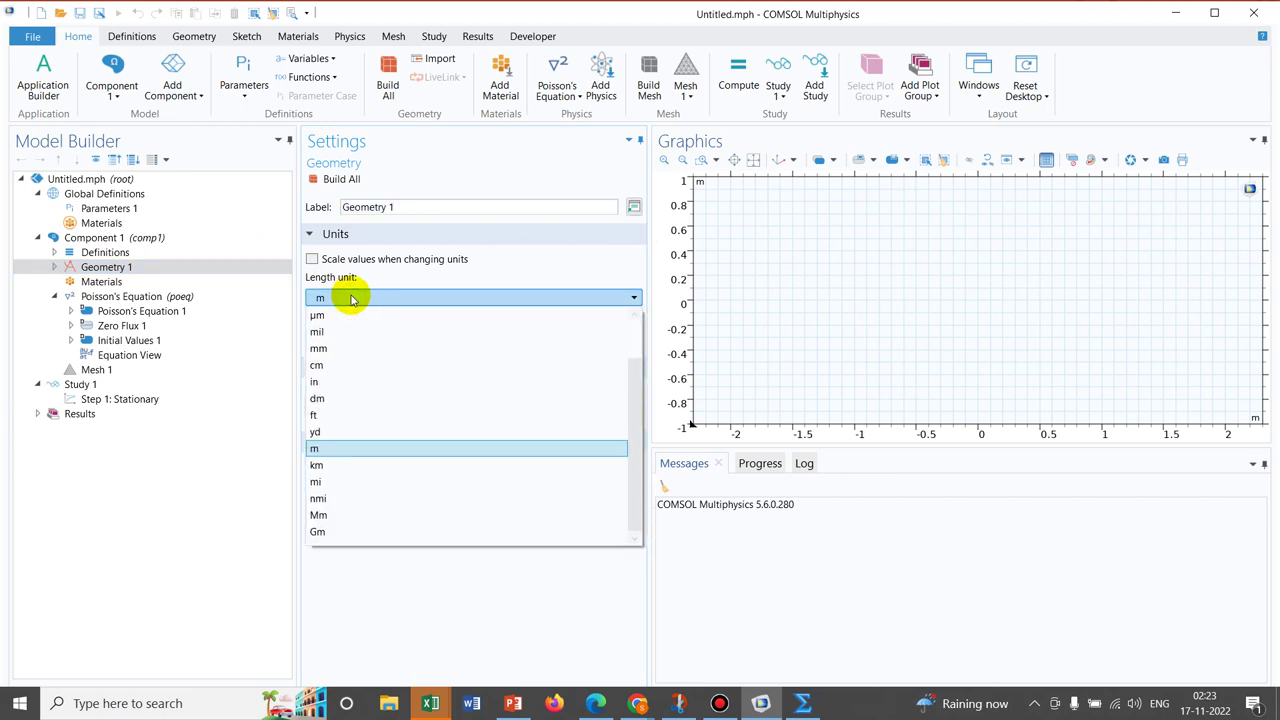
{"action": "left_click", "coordinate": [343, 314]}
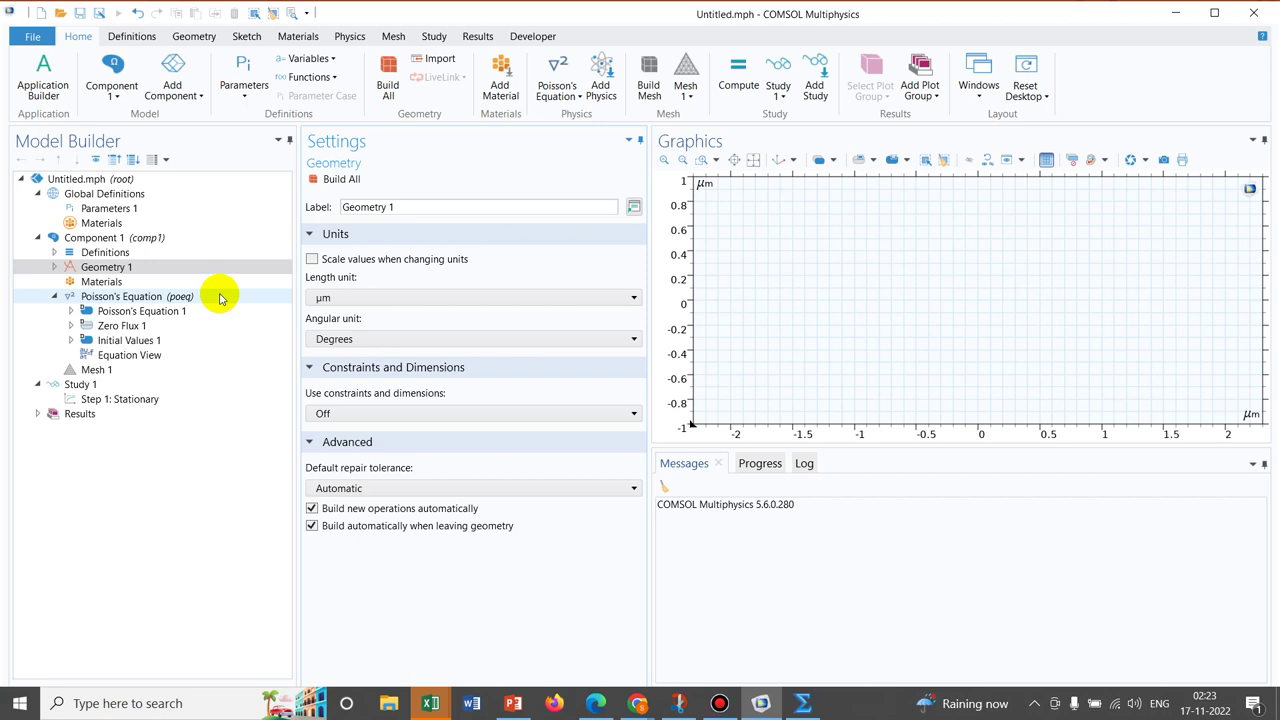
Add Rectangle 1 with width 20 and height 10 to Geometry 1 and build it.
{"action": "left_click", "coordinate": [112, 268]}
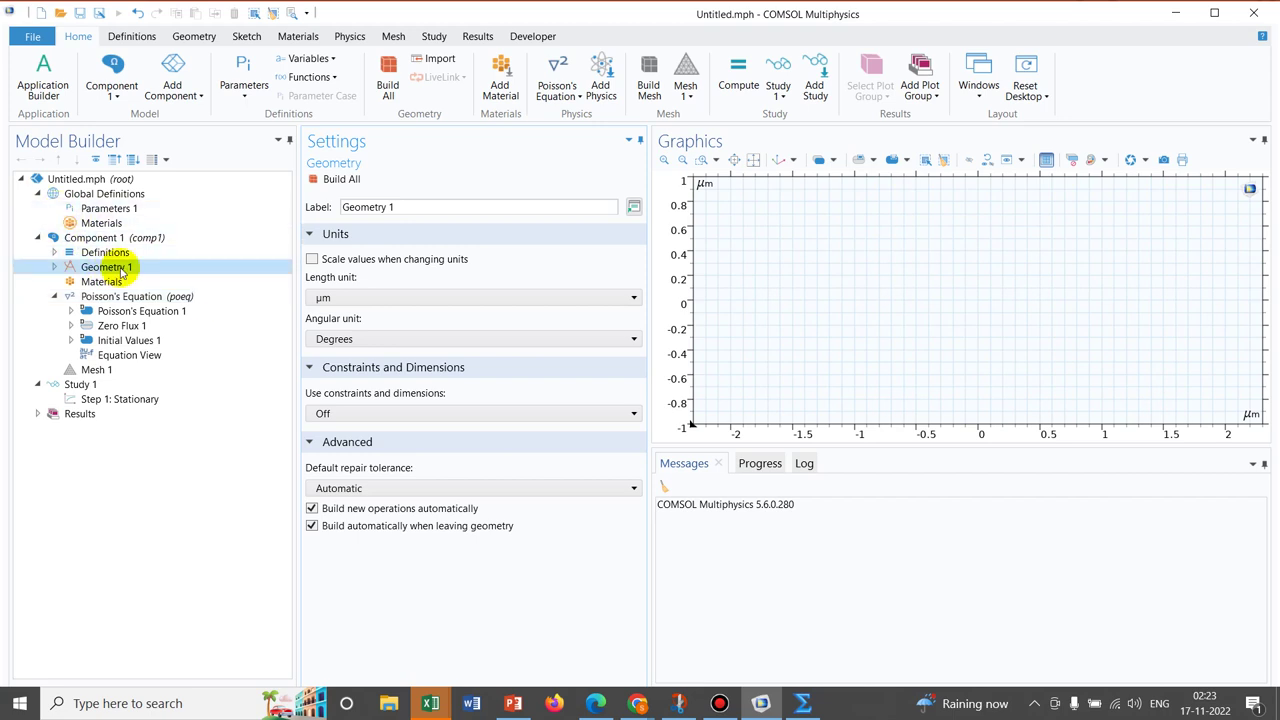
{"action": "right_click", "coordinate": [120, 272]}
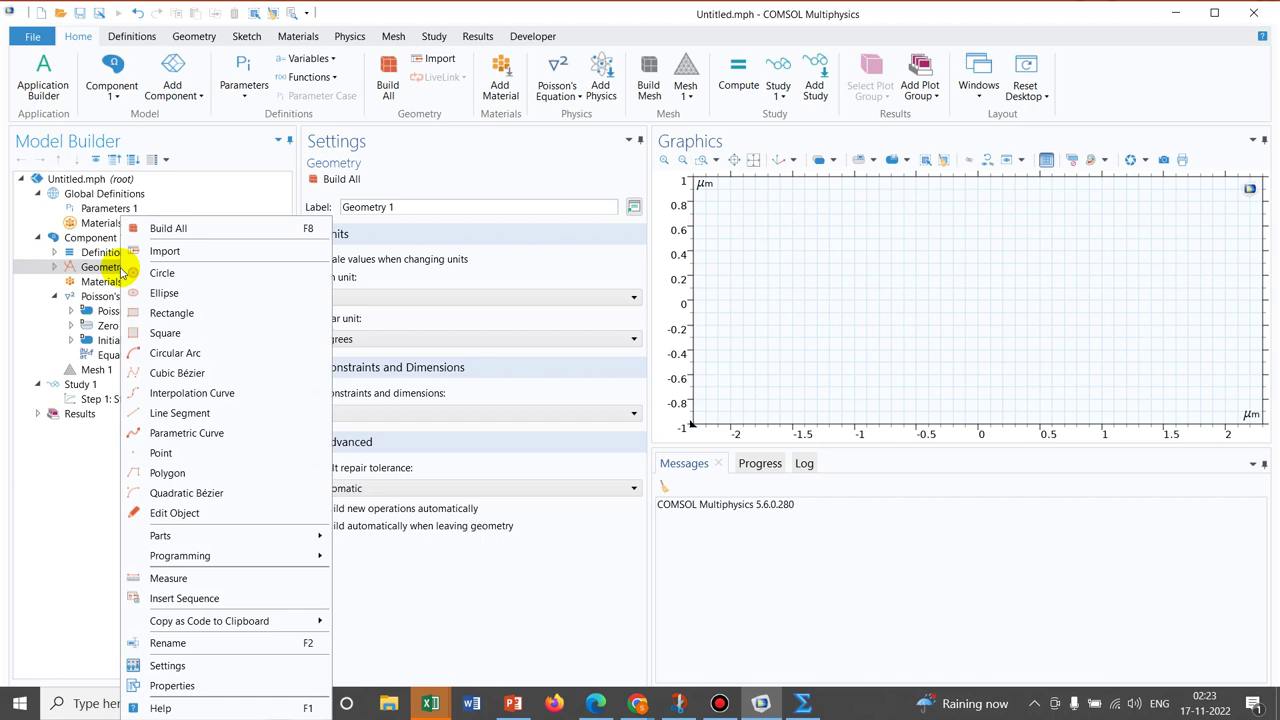
{"action": "left_click", "coordinate": [188, 314]}
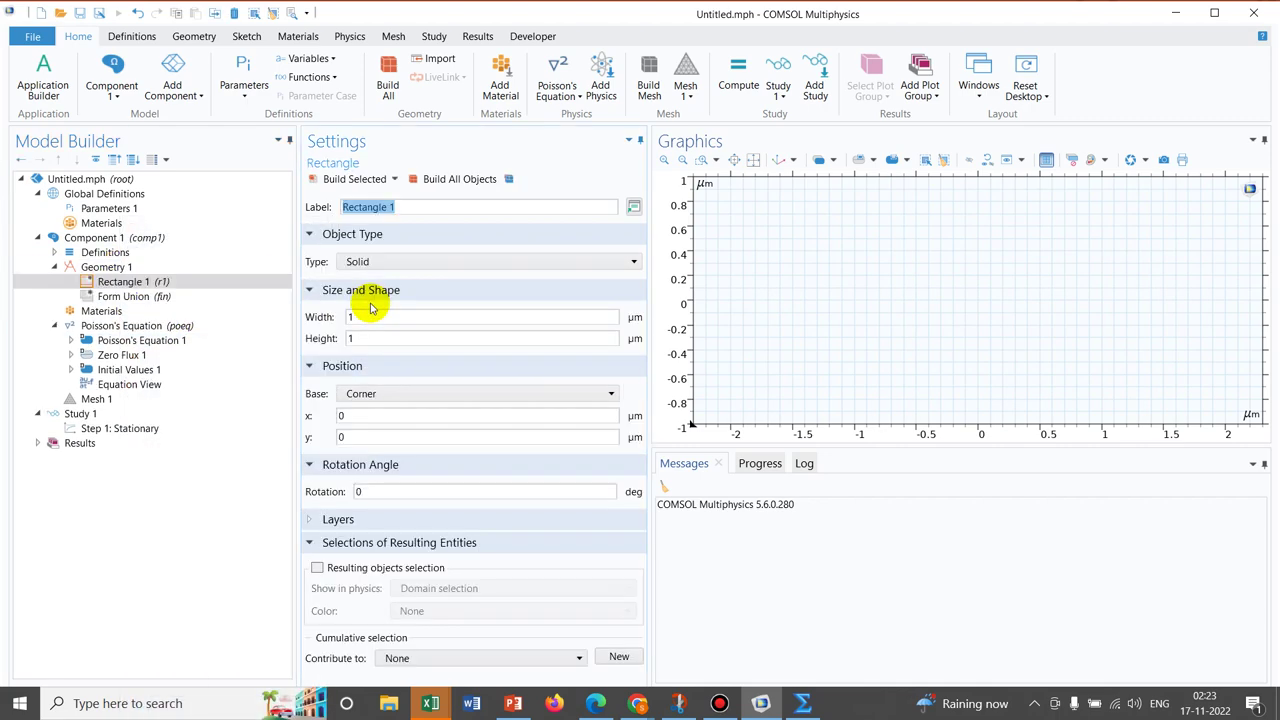
{"action": "left_click", "coordinate": [366, 338]}
{"action": "type", "text": "0"}
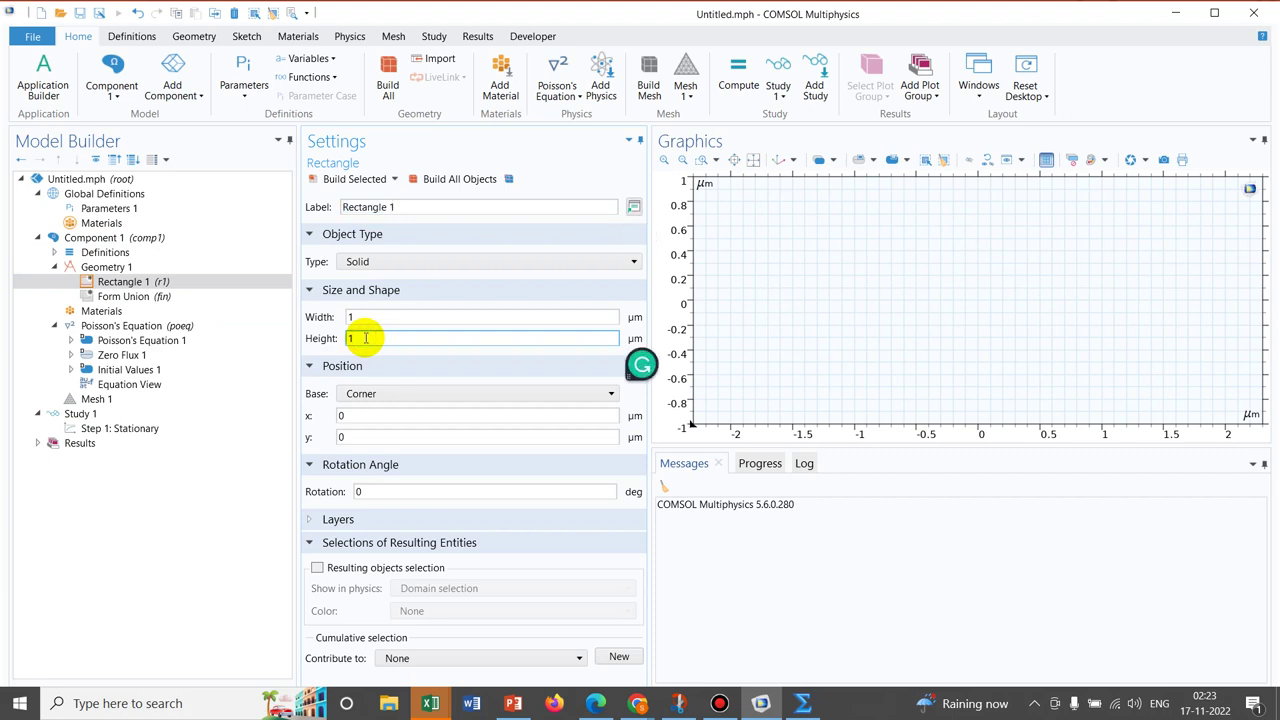
{"action": "left_click", "coordinate": [363, 318]}
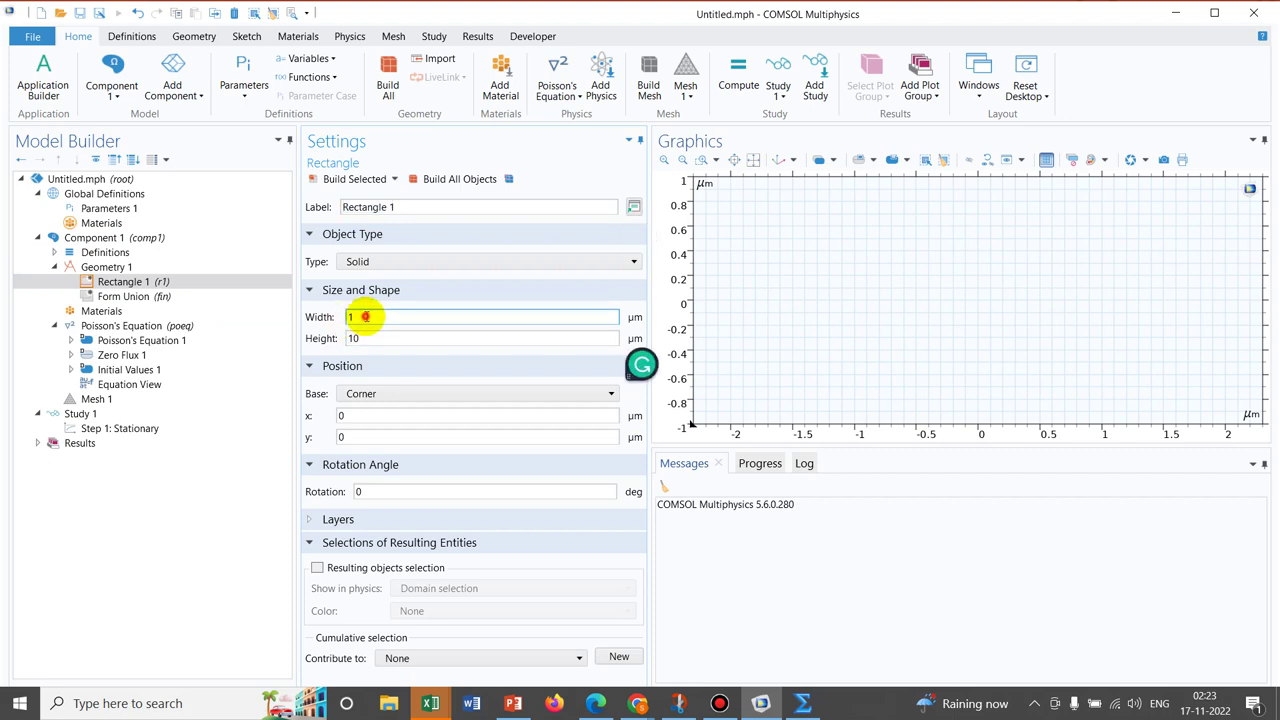
{"action": "double_click", "coordinate": [363, 317]}
{"action": "type", "text": "20"}
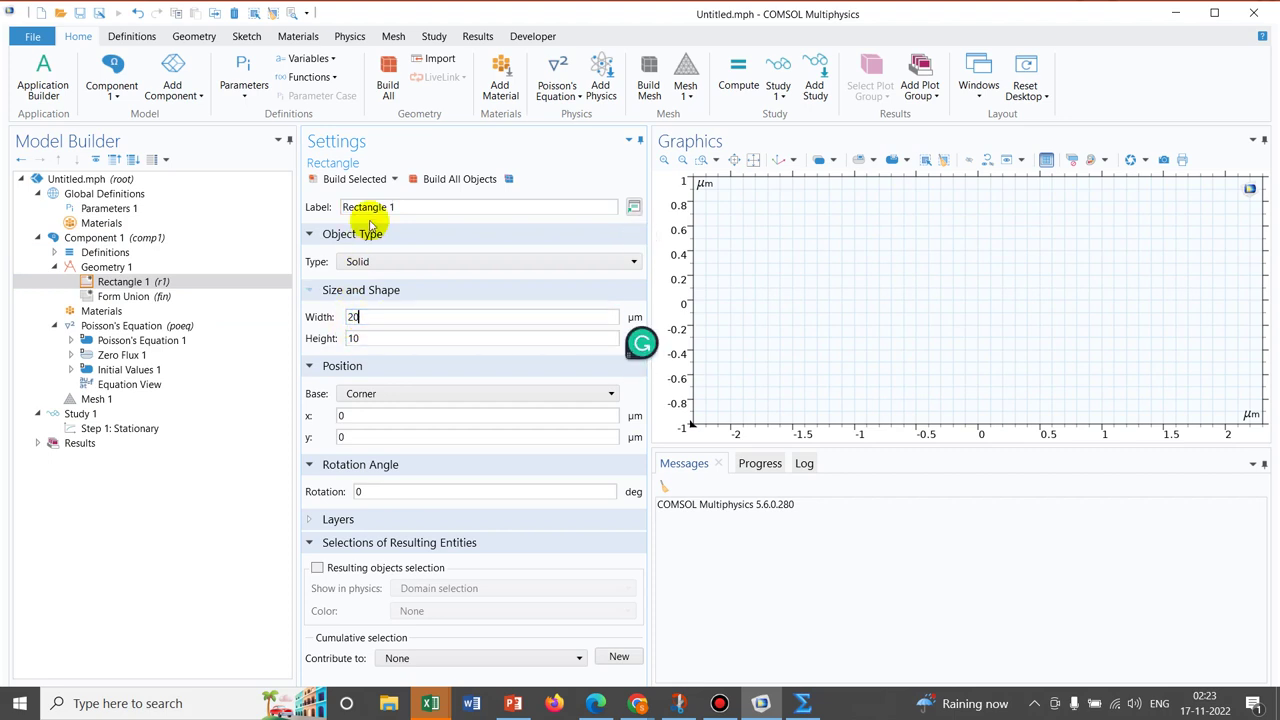
{"action": "left_click", "coordinate": [354, 180]}
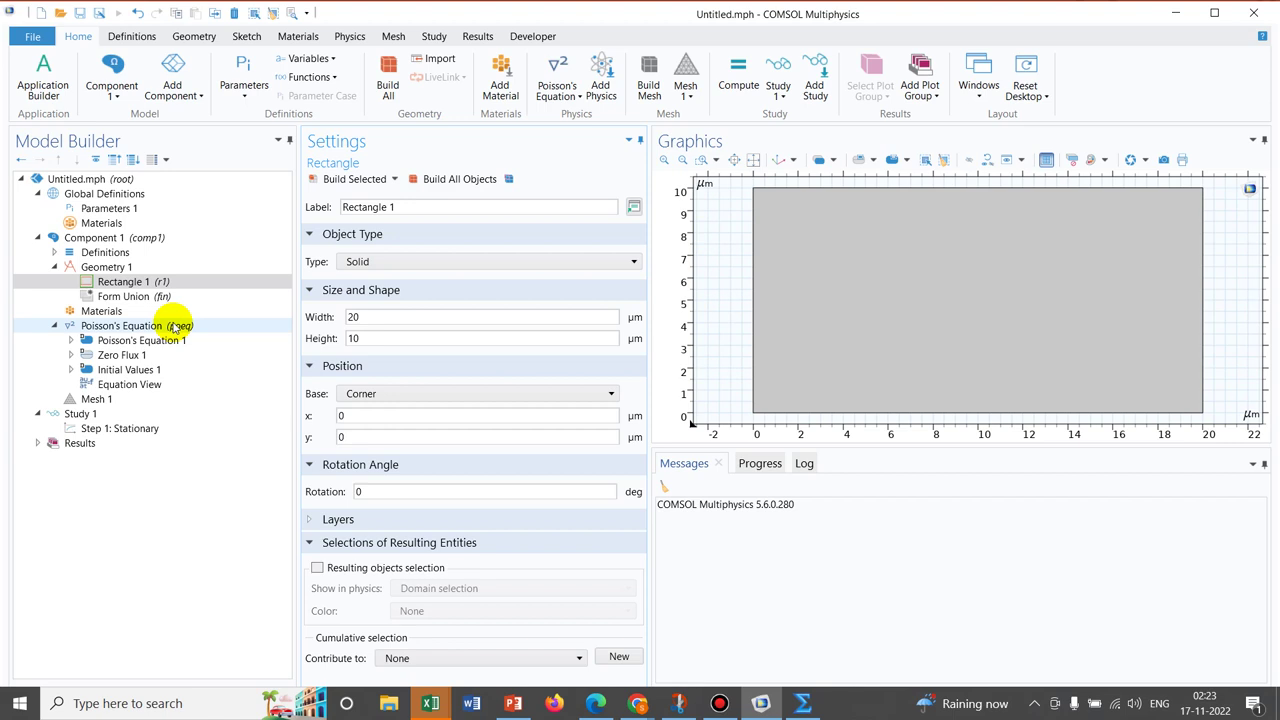
{"action": "left_click", "coordinate": [117, 208]}
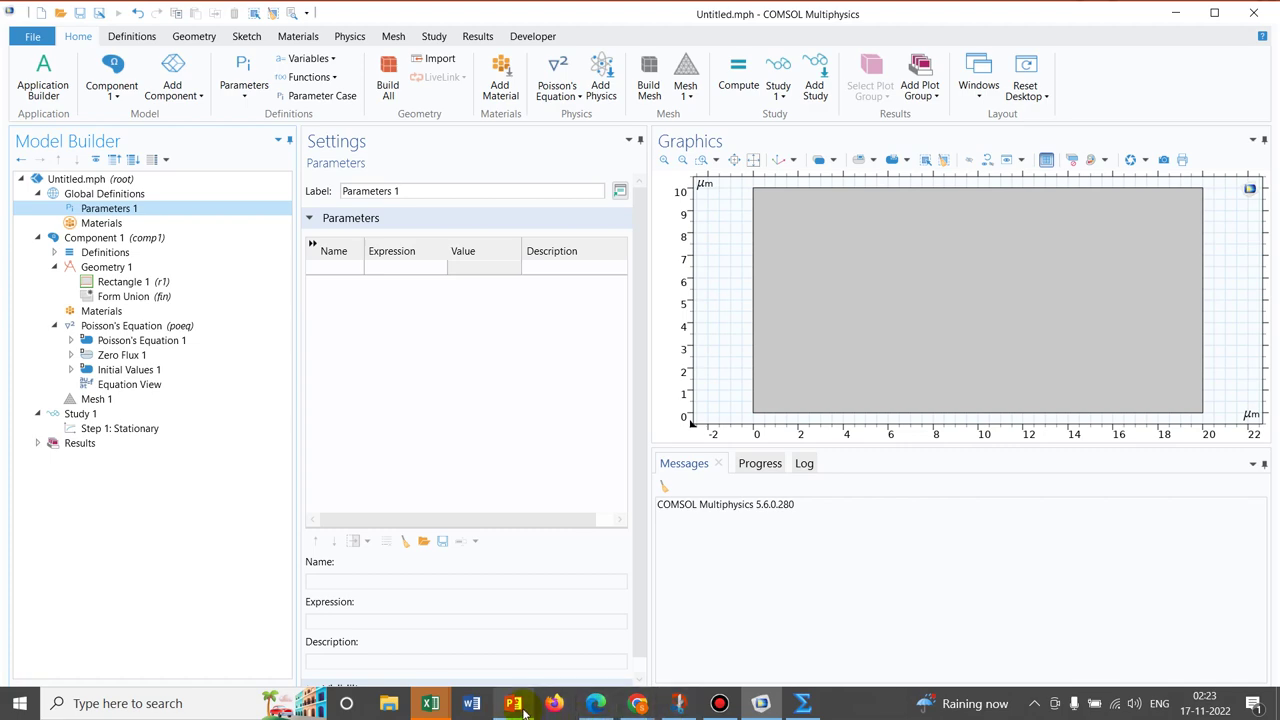
{"action": "mouse_move", "coordinate": [524, 710]}
{"action": "left_click", "coordinate": [543, 609]}
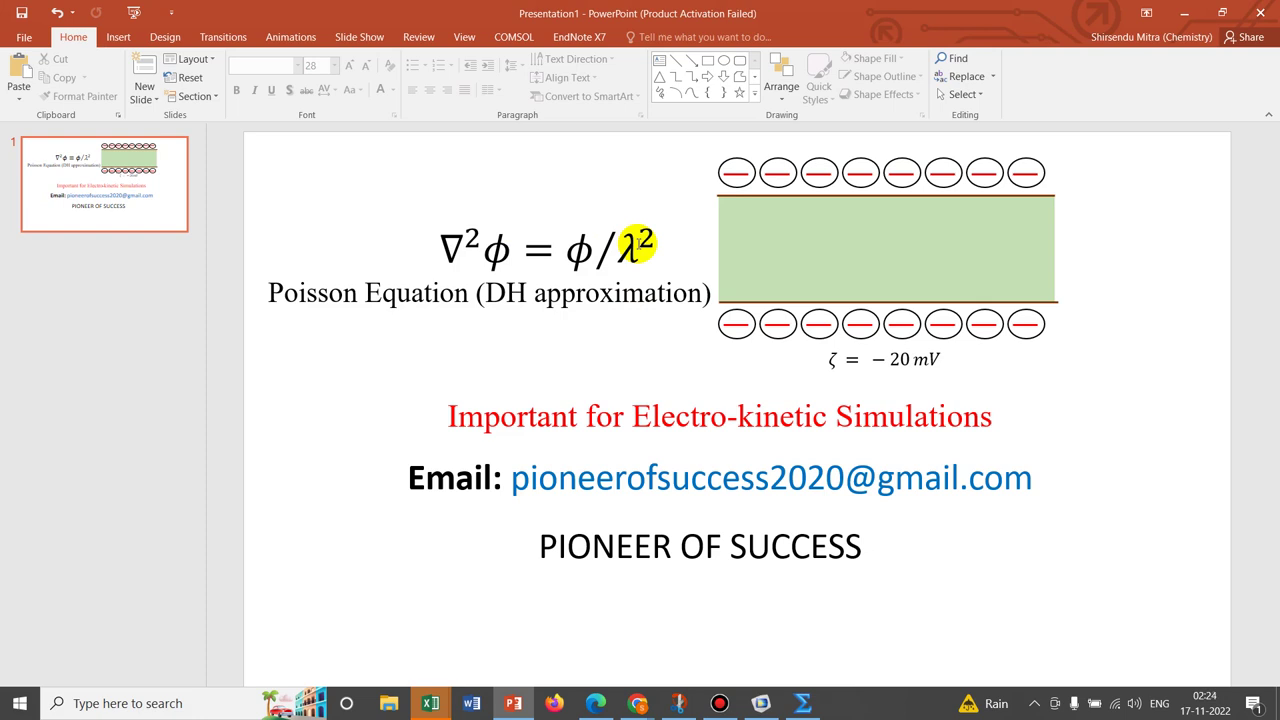
{"action": "double_click", "coordinate": [627, 245]}
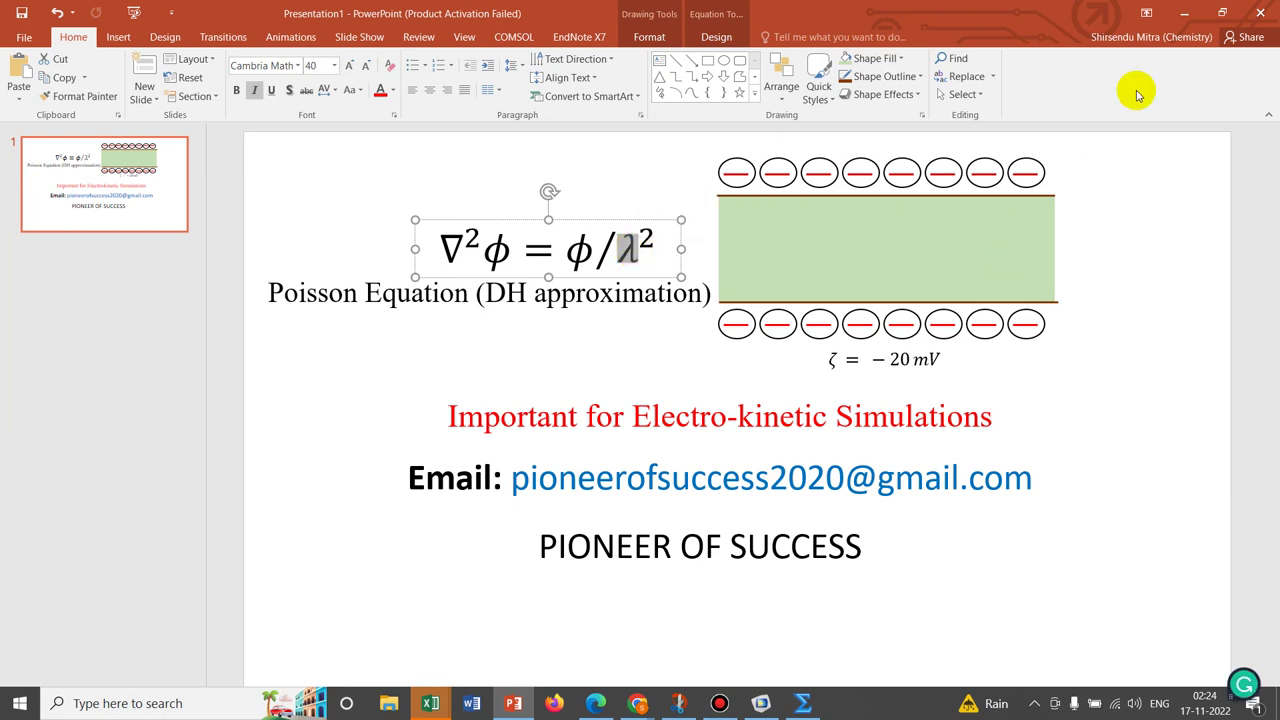
{"action": "left_click", "coordinate": [1186, 12]}
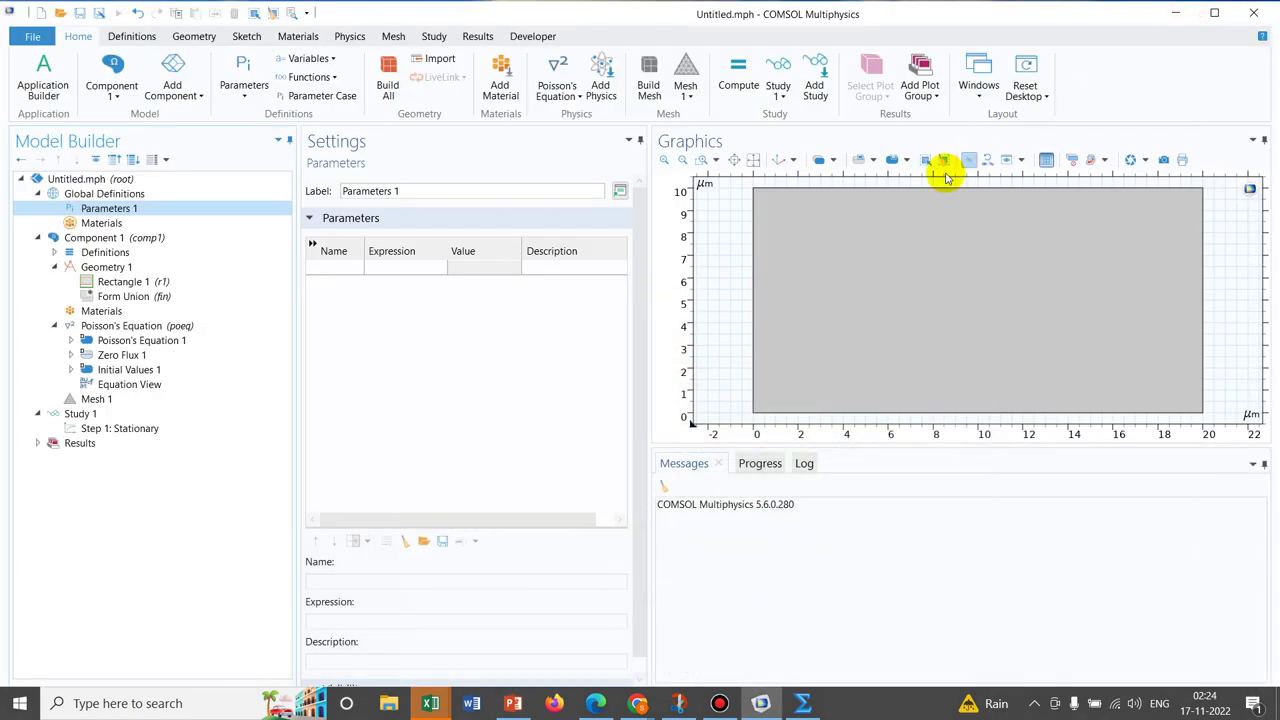
Display the Poisson's Equation 1 settings showing ∇·(−c∇u)=f with c = 1 and f = 1.
{"action": "left_click", "coordinate": [143, 284]}
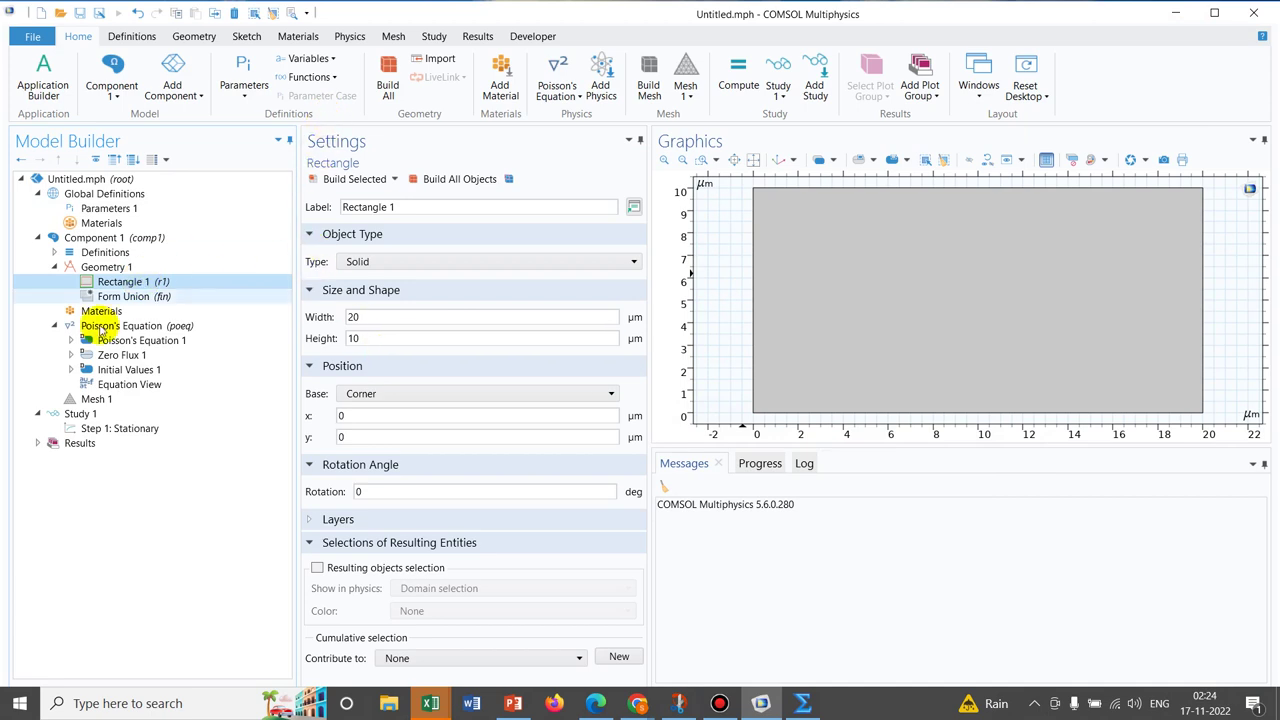
{"action": "left_click", "coordinate": [128, 328]}
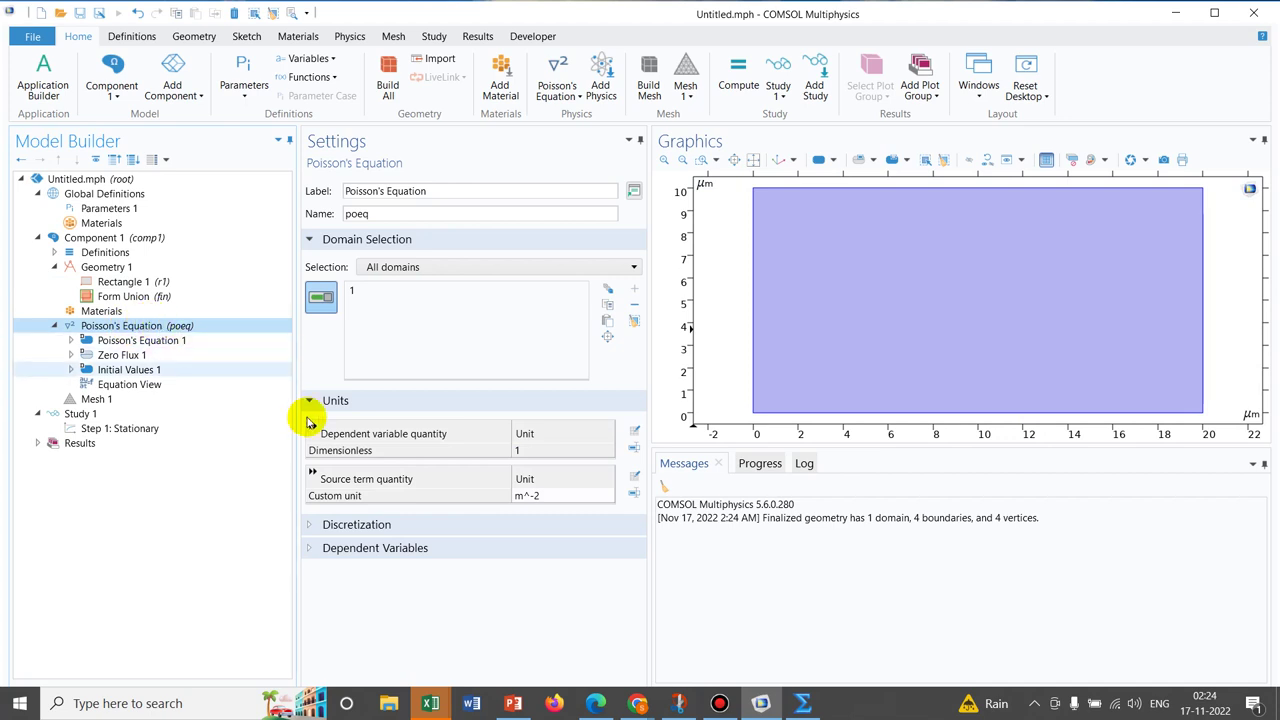
{"action": "left_click", "coordinate": [153, 341]}
{"action": "left_click", "coordinate": [340, 403]}
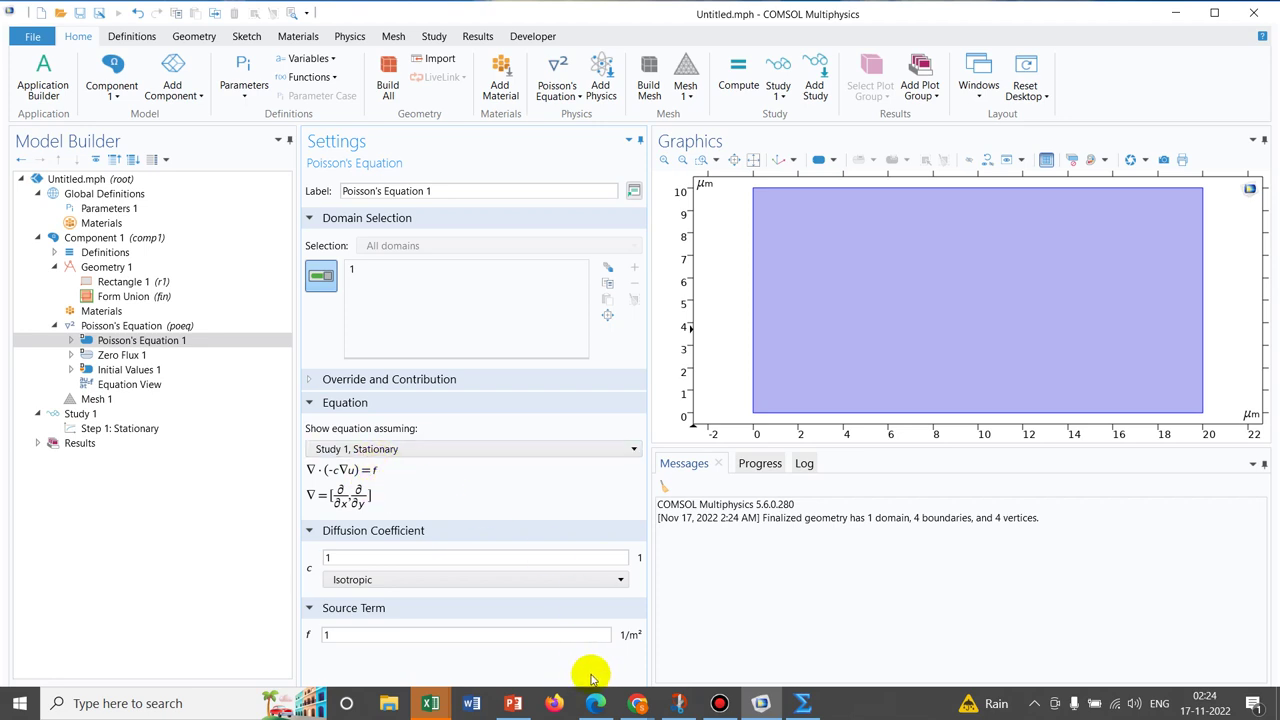
Switch to the web browser window.
{"action": "mouse_move", "coordinate": [600, 702]}
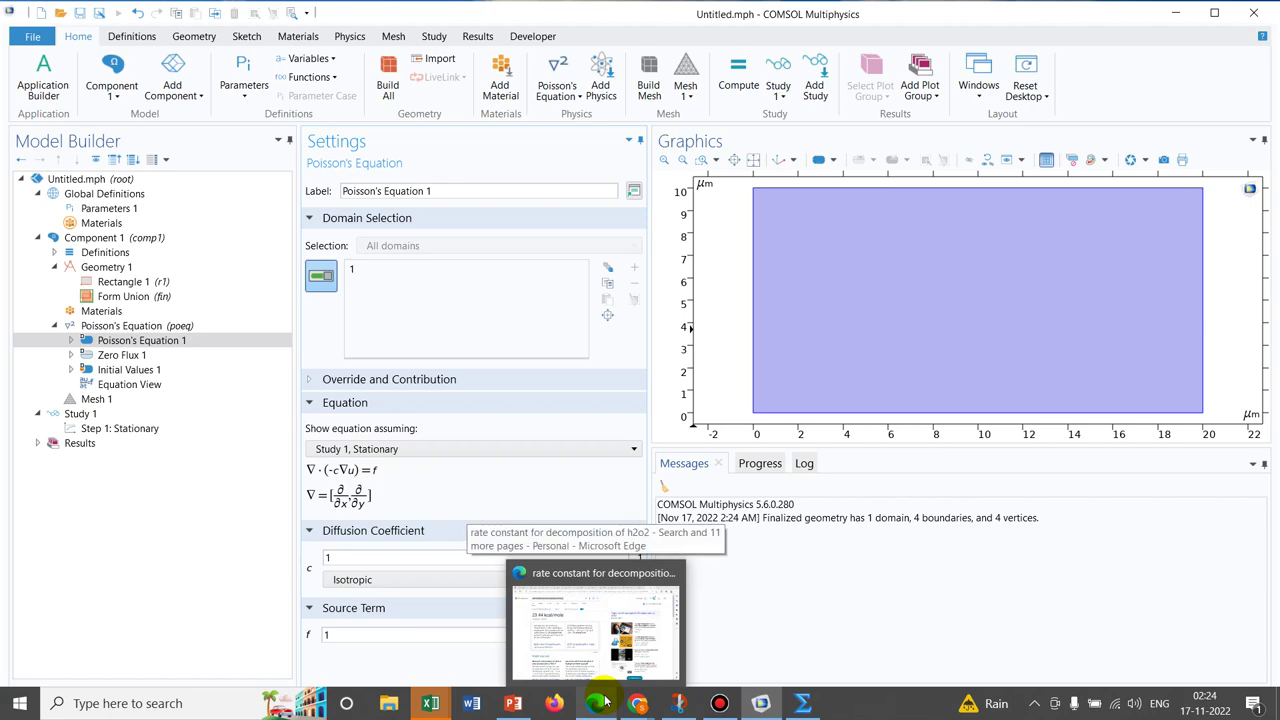
{"action": "left_click", "coordinate": [606, 651]}
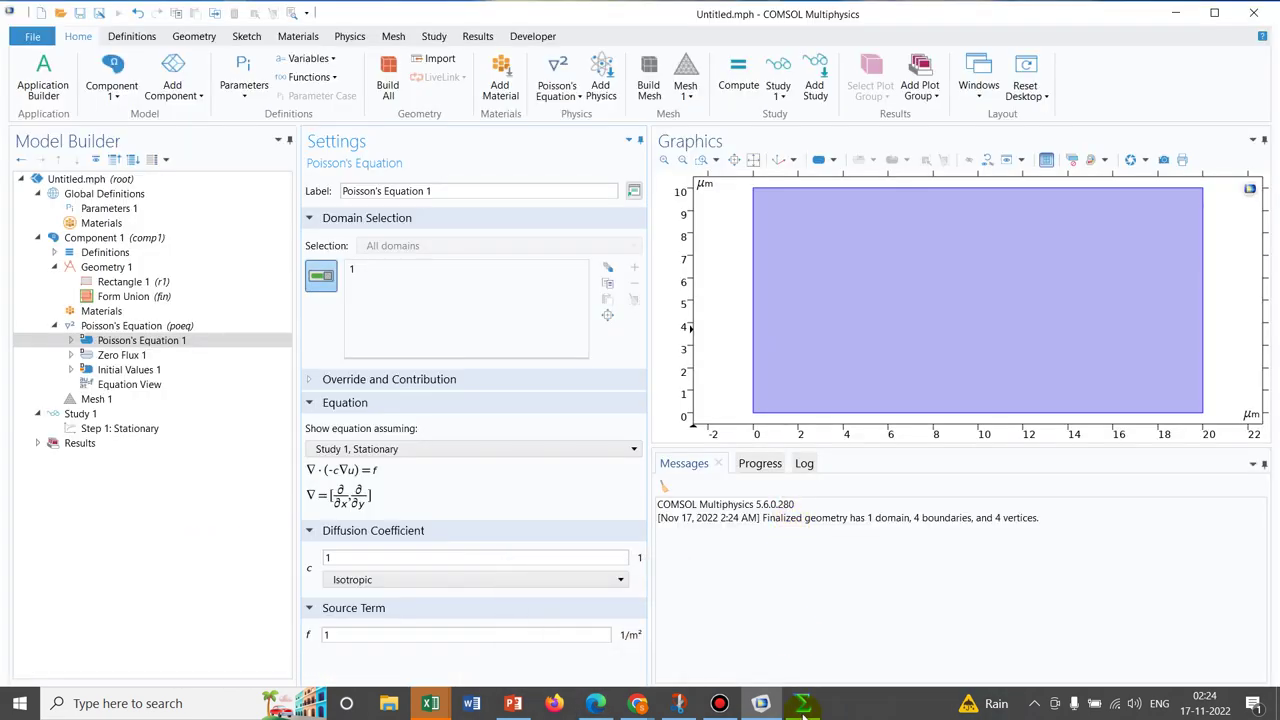
{"action": "mouse_move", "coordinate": [513, 708]}
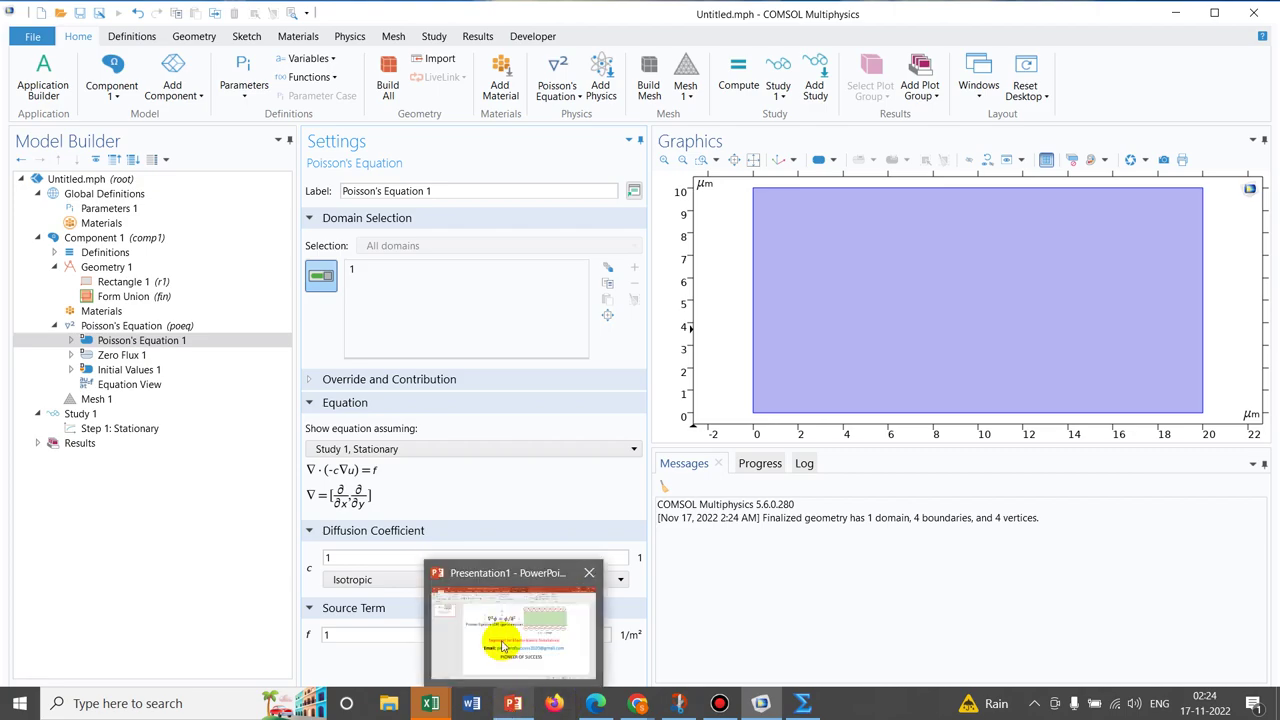
{"action": "left_click", "coordinate": [502, 638]}
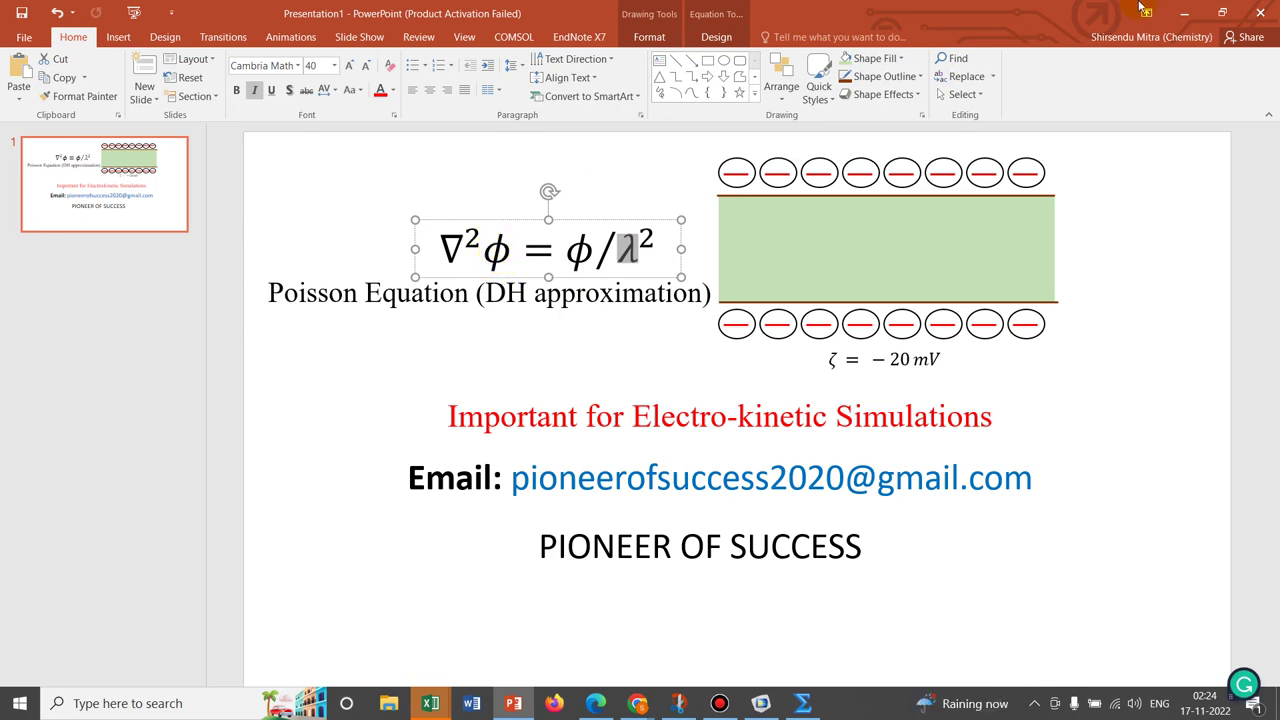
{"action": "left_click", "coordinate": [1197, 13]}
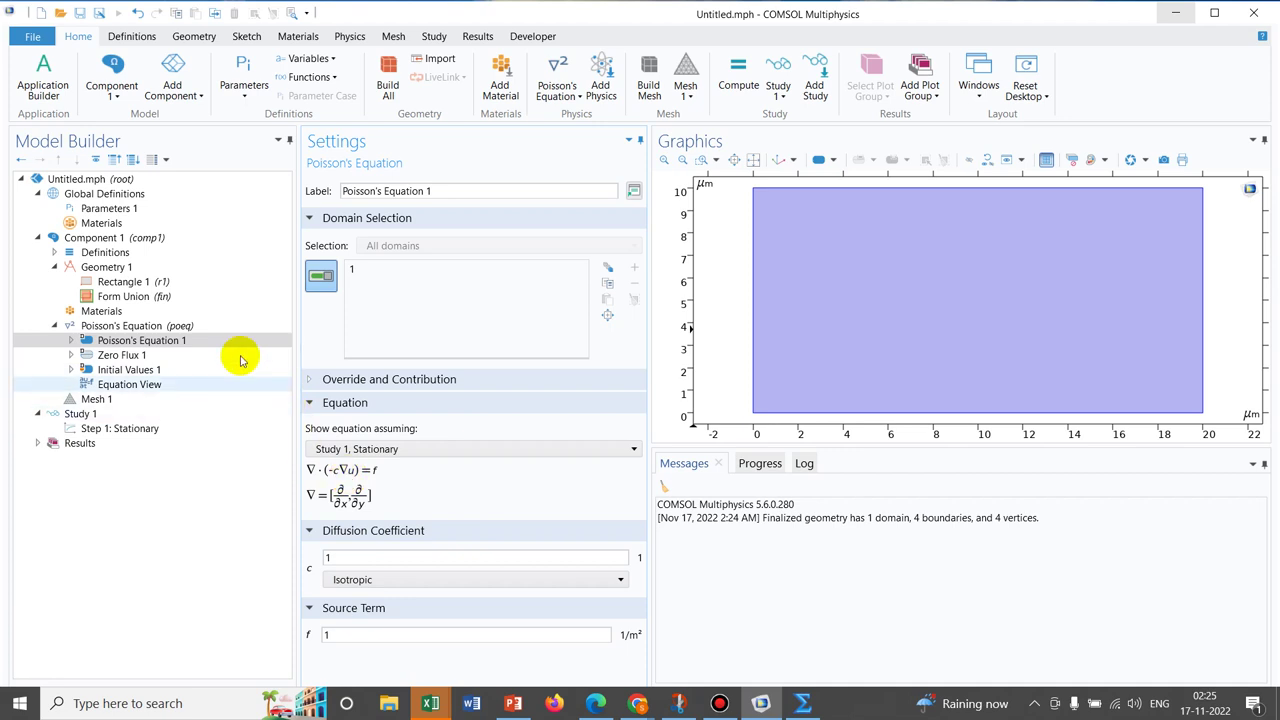
Give the Poisson's Equation dependent variable the custom unit V.
{"action": "left_click", "coordinate": [211, 328]}
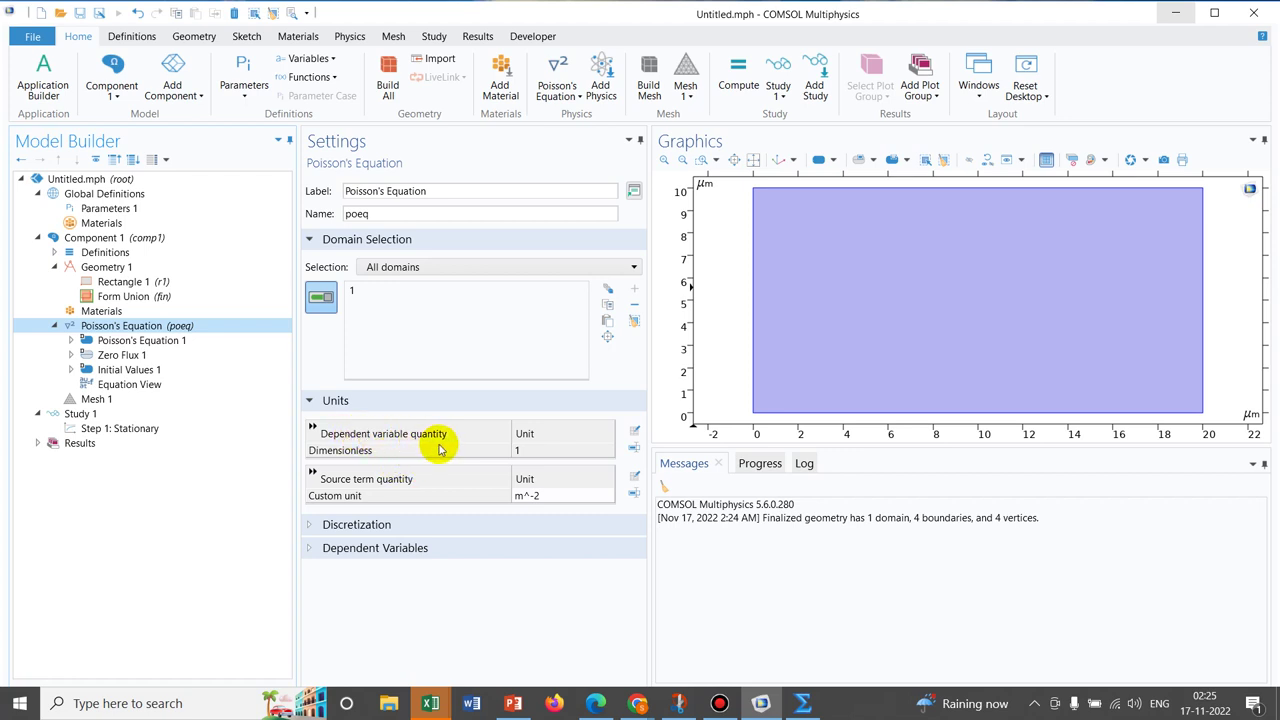
{"action": "left_click", "coordinate": [634, 448]}
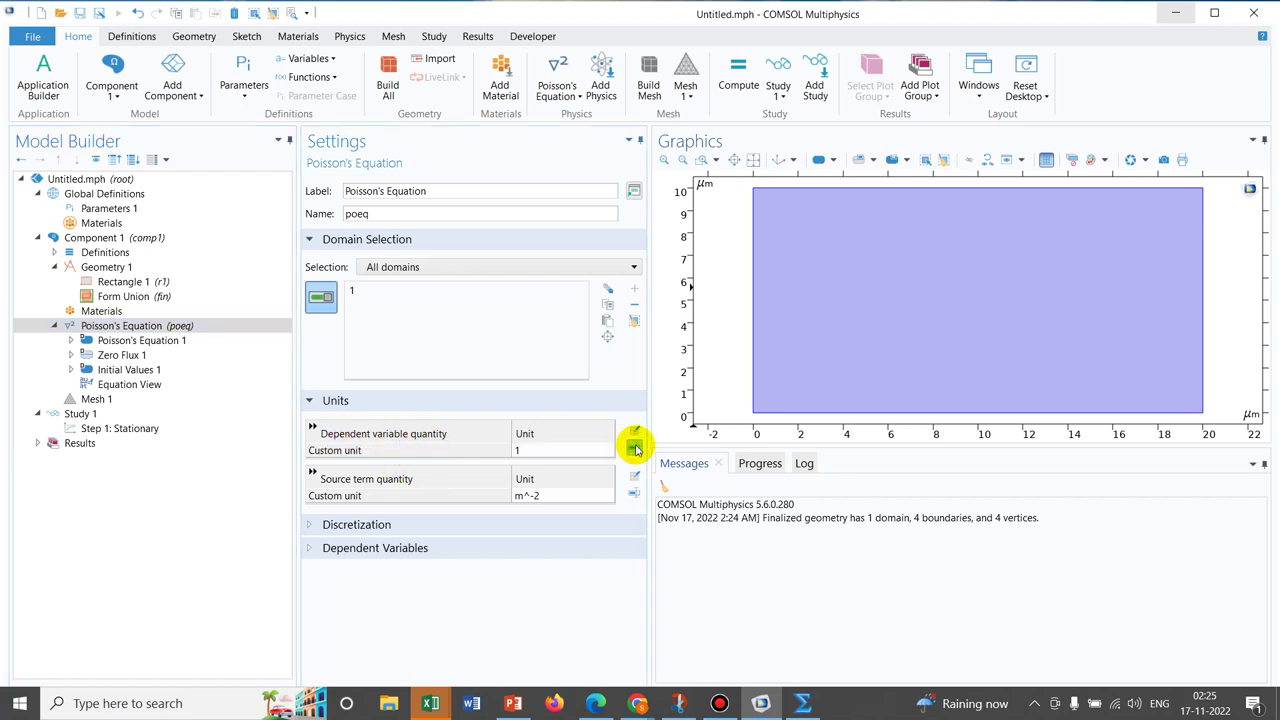
{"action": "left_click", "coordinate": [558, 449]}
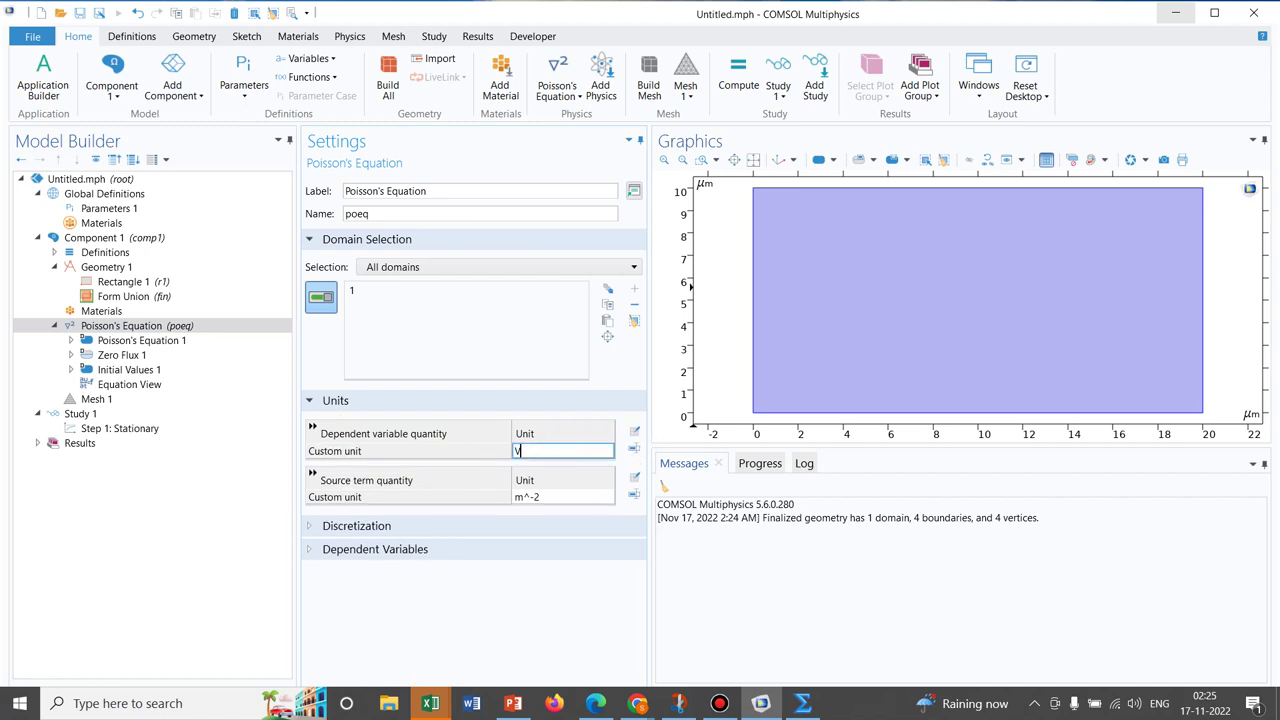
{"action": "left_click", "coordinate": [545, 496]}
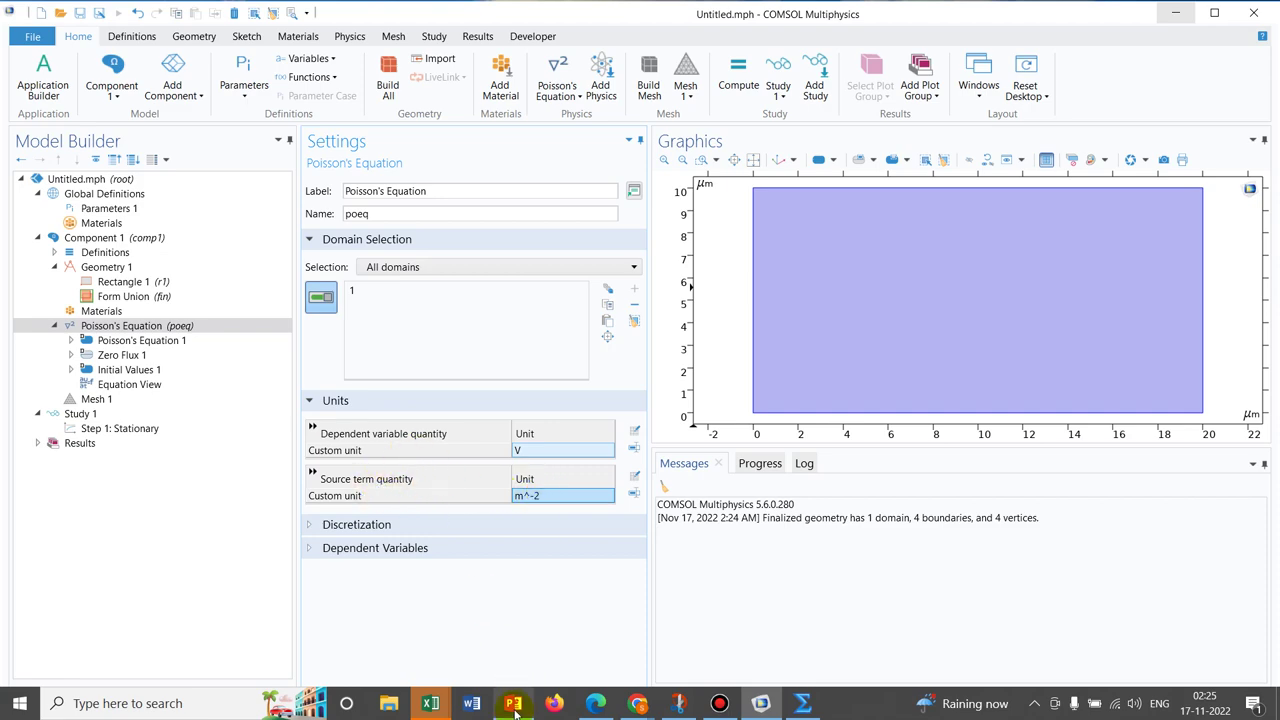
Check the Poisson equation slide, then set the source term custom unit to V*m^-2.
{"action": "left_click", "coordinate": [500, 651]}
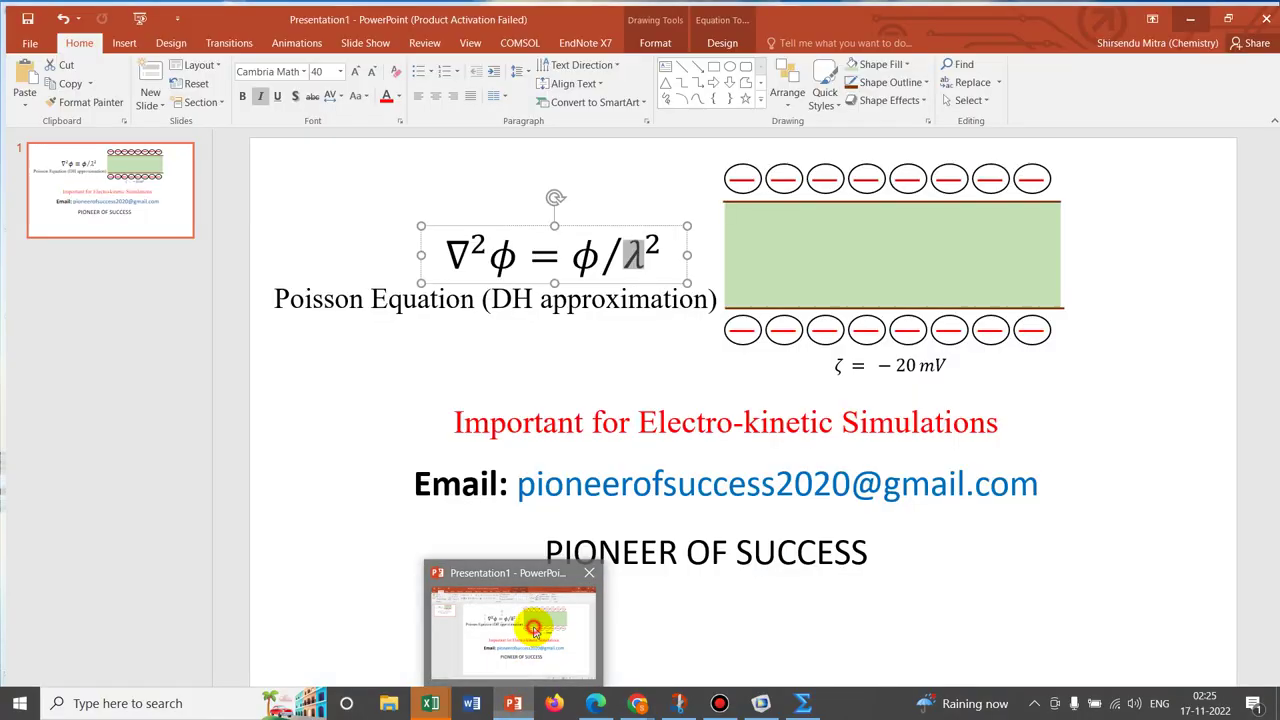
{"action": "left_click", "coordinate": [520, 688]}
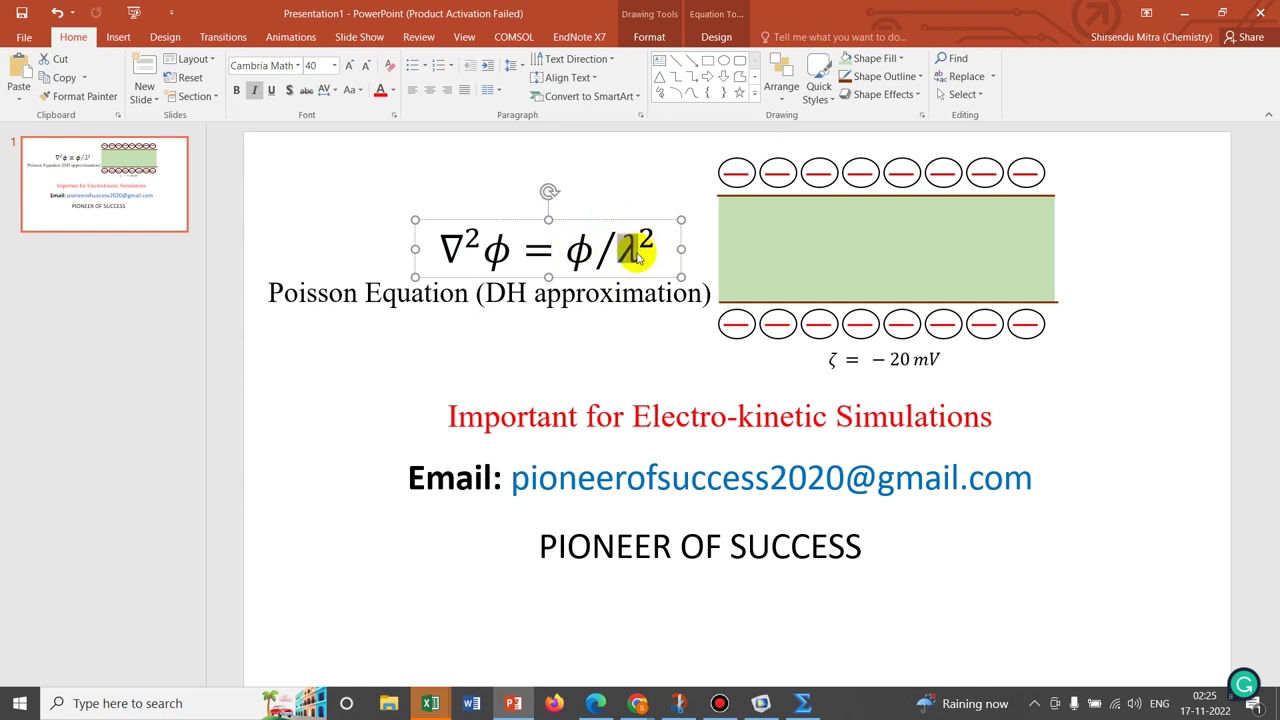
{"action": "left_click", "coordinate": [1184, 11]}
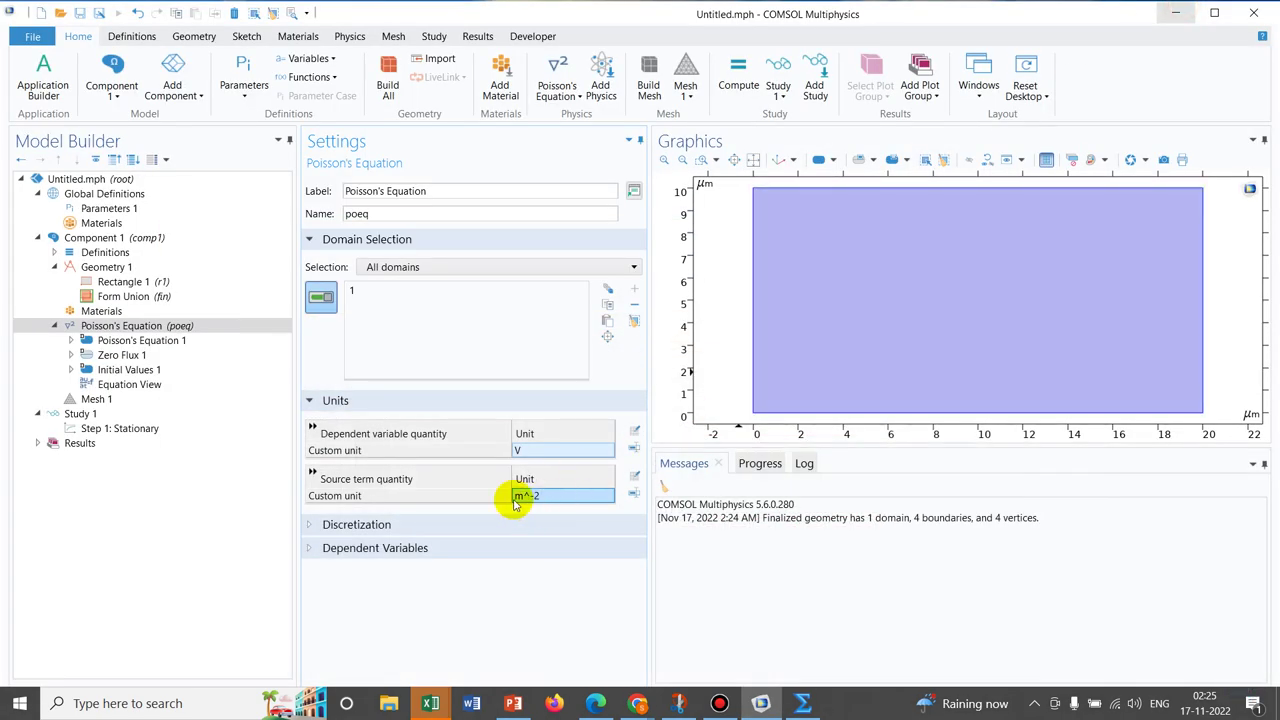
{"action": "left_click", "coordinate": [516, 497]}
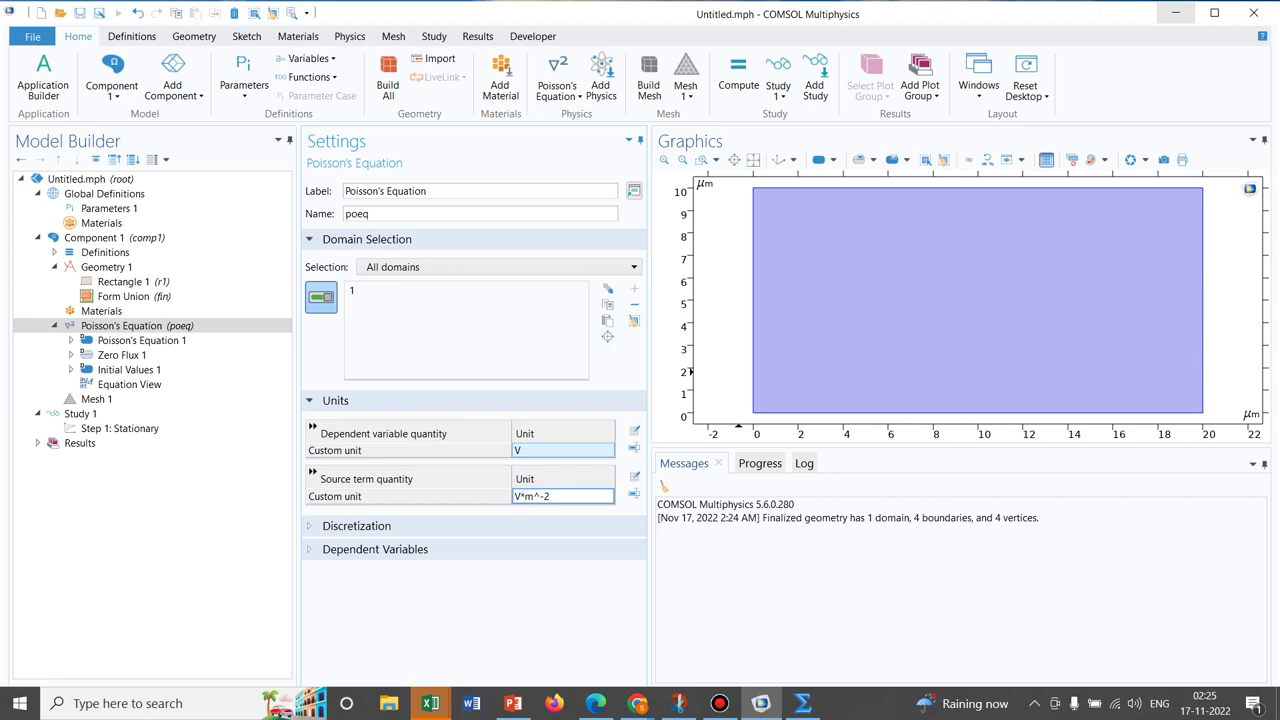
{"action": "left_click", "coordinate": [517, 500]}
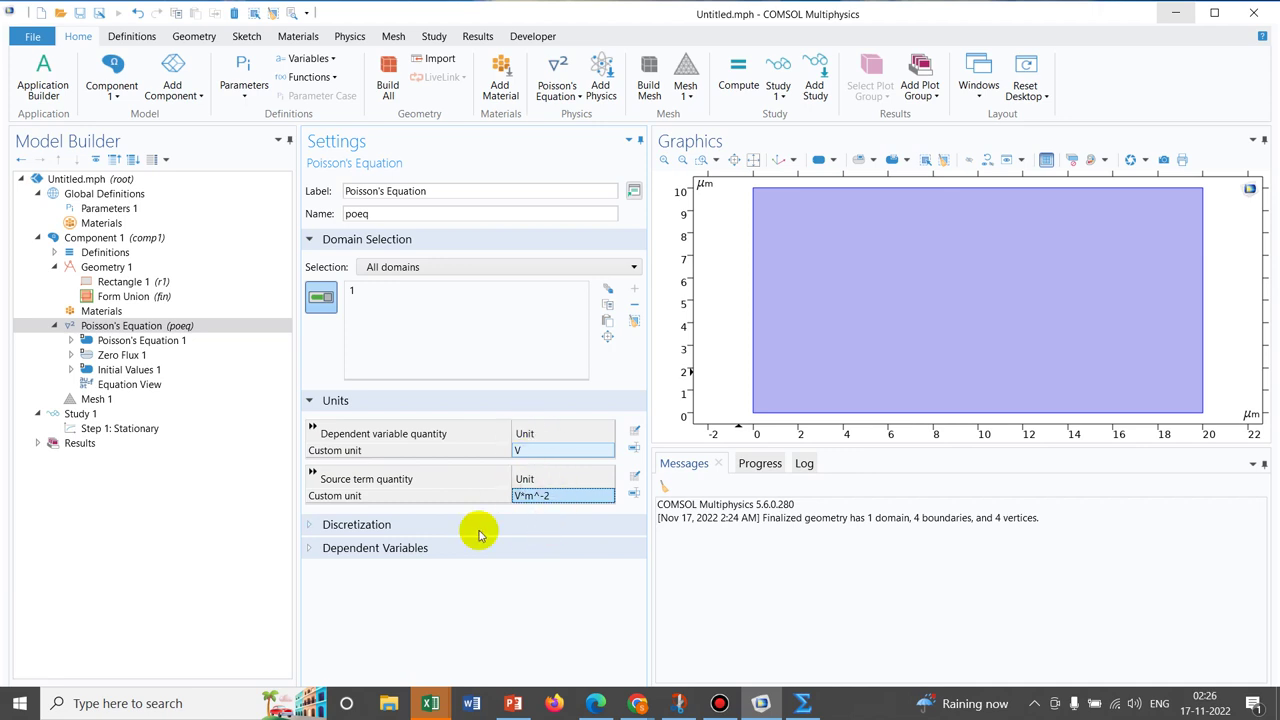
Change the Poisson's Equation 1 diffusion coefficient c from 1 to -1.
{"action": "left_click", "coordinate": [170, 342]}
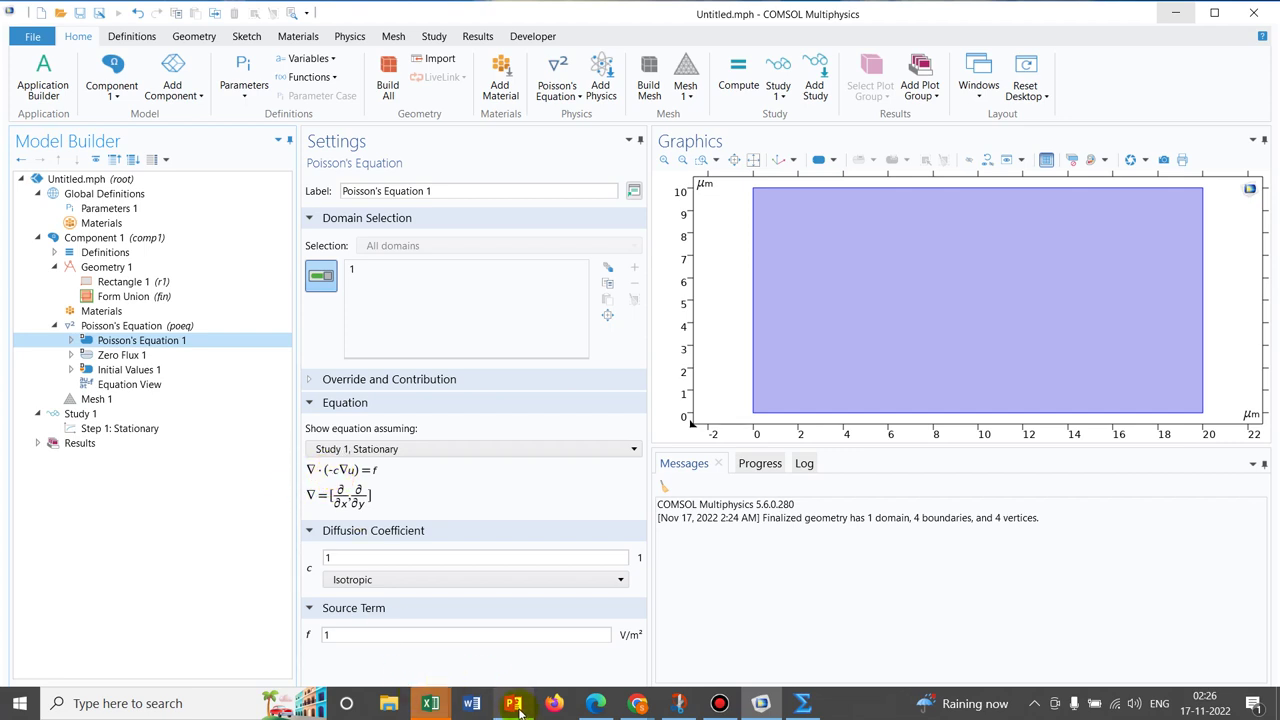
{"action": "mouse_move", "coordinate": [522, 712]}
{"action": "mouse_move", "coordinate": [510, 645]}
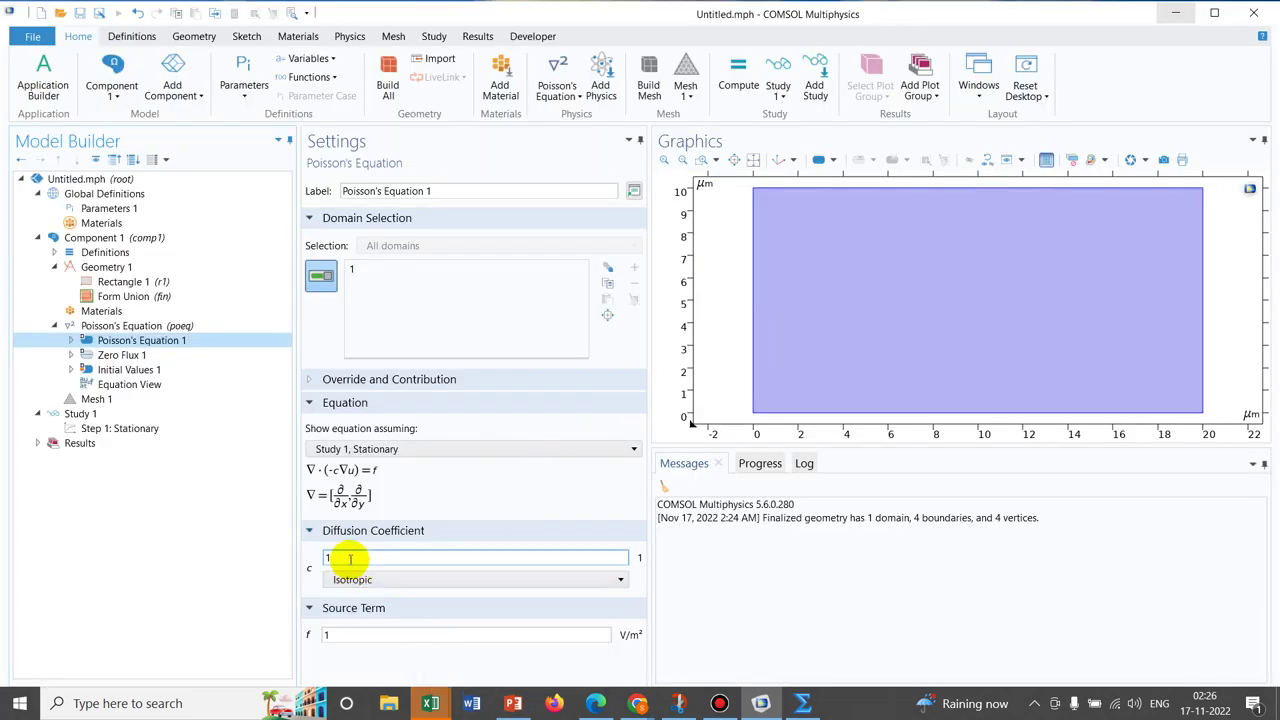
{"action": "left_click", "coordinate": [350, 559]}
{"action": "type", "text": "-"}
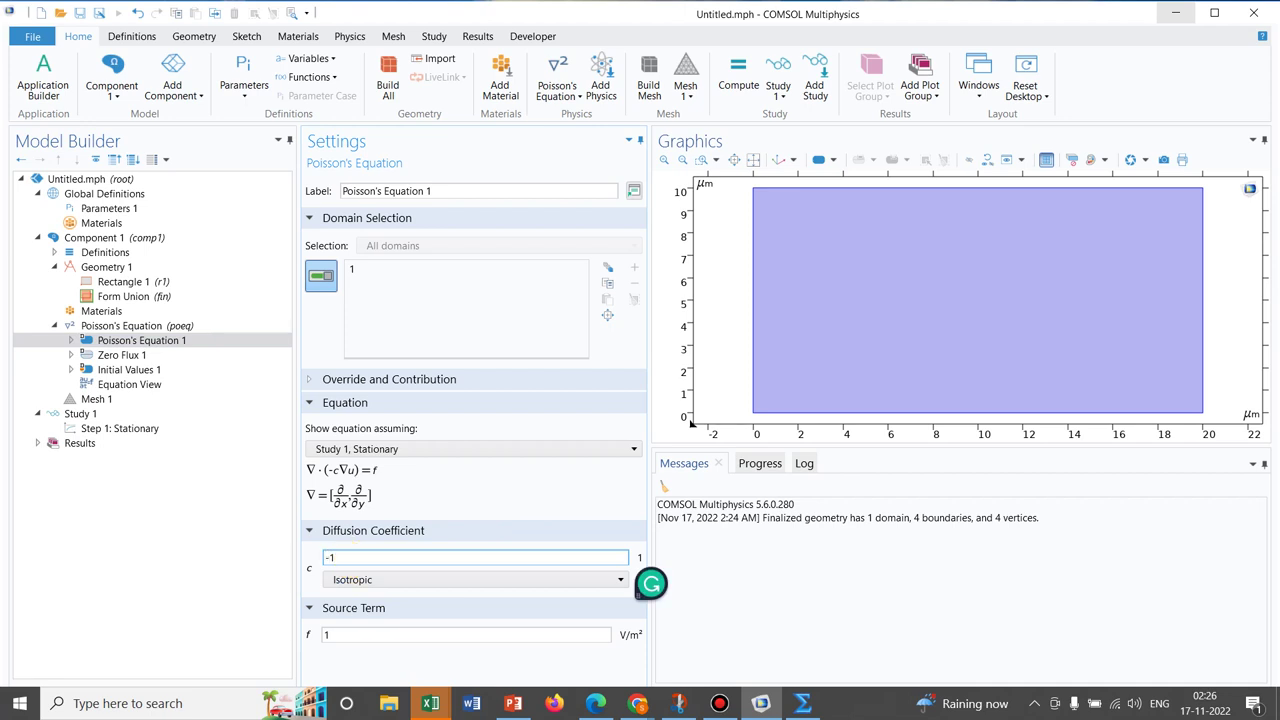
{"action": "left_click", "coordinate": [333, 476]}
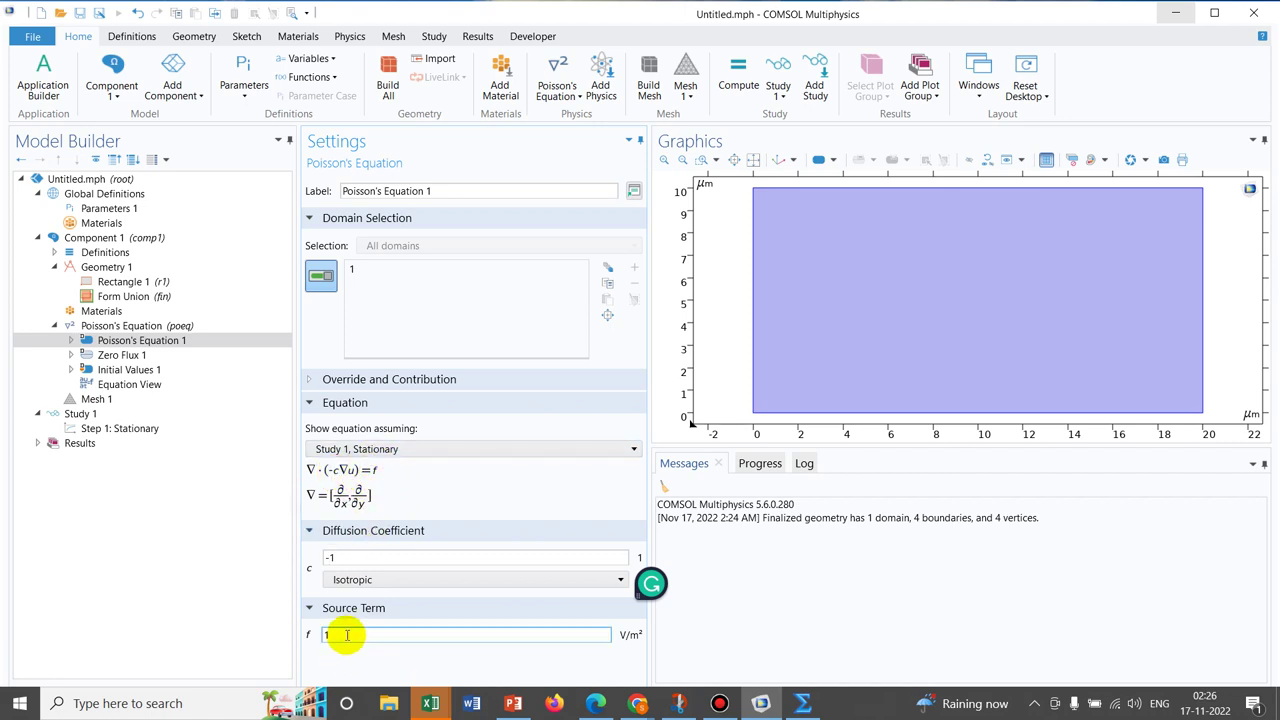
{"action": "left_click_drag", "start_coordinate": [343, 635], "coordinate": [303, 640]}
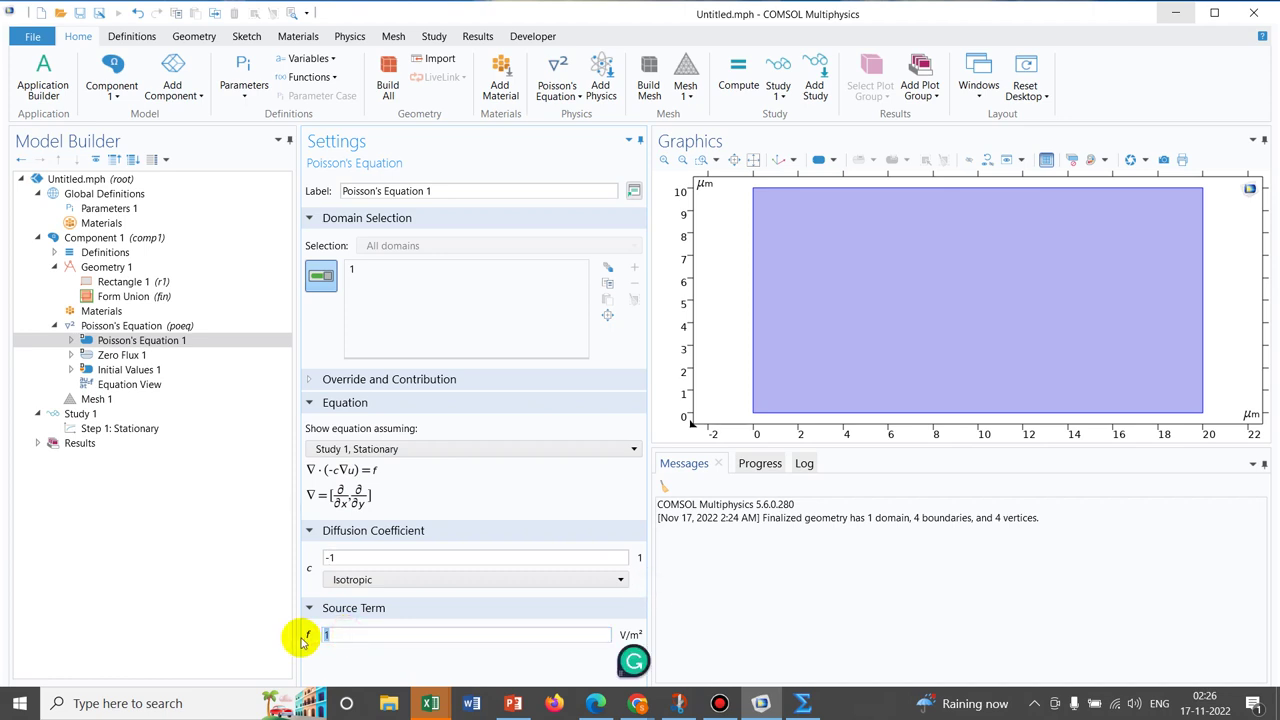
Enter parameter Lam with expression 1e-6[m] in the first row of Parameters 1.
{"action": "left_click", "coordinate": [133, 209]}
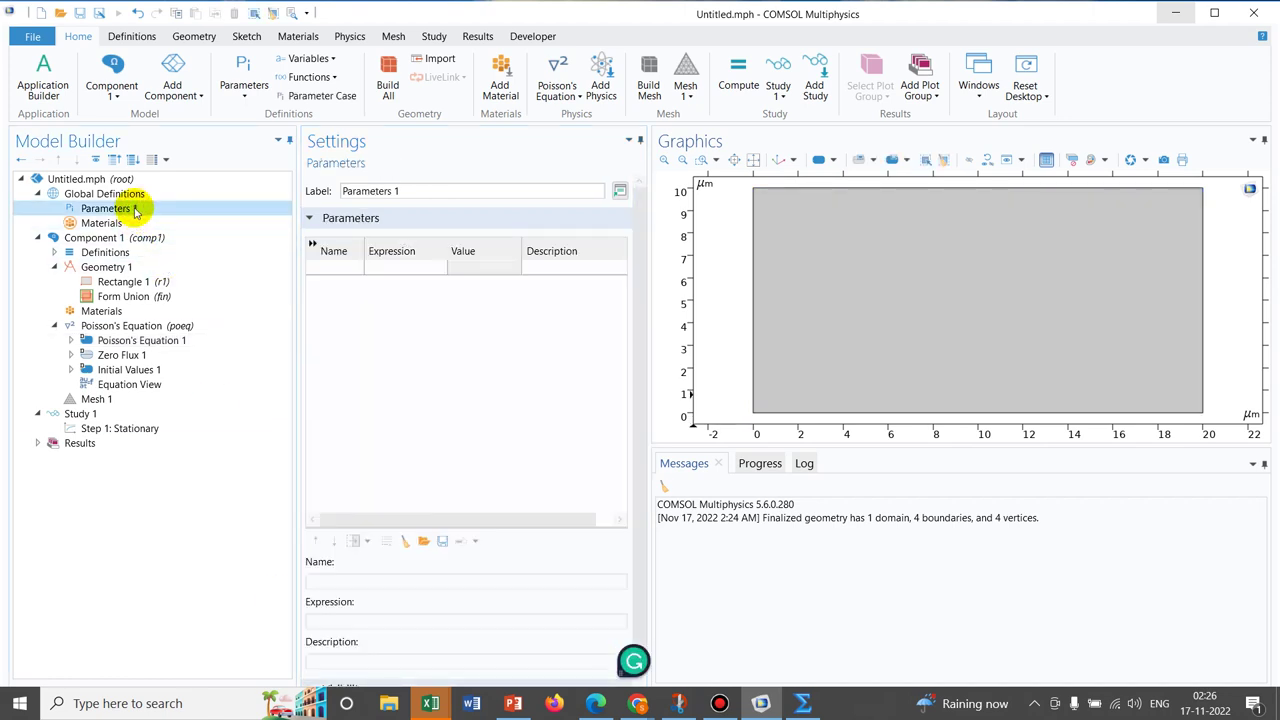
{"action": "left_click", "coordinate": [328, 266]}
{"action": "type", "text": "Lam"}
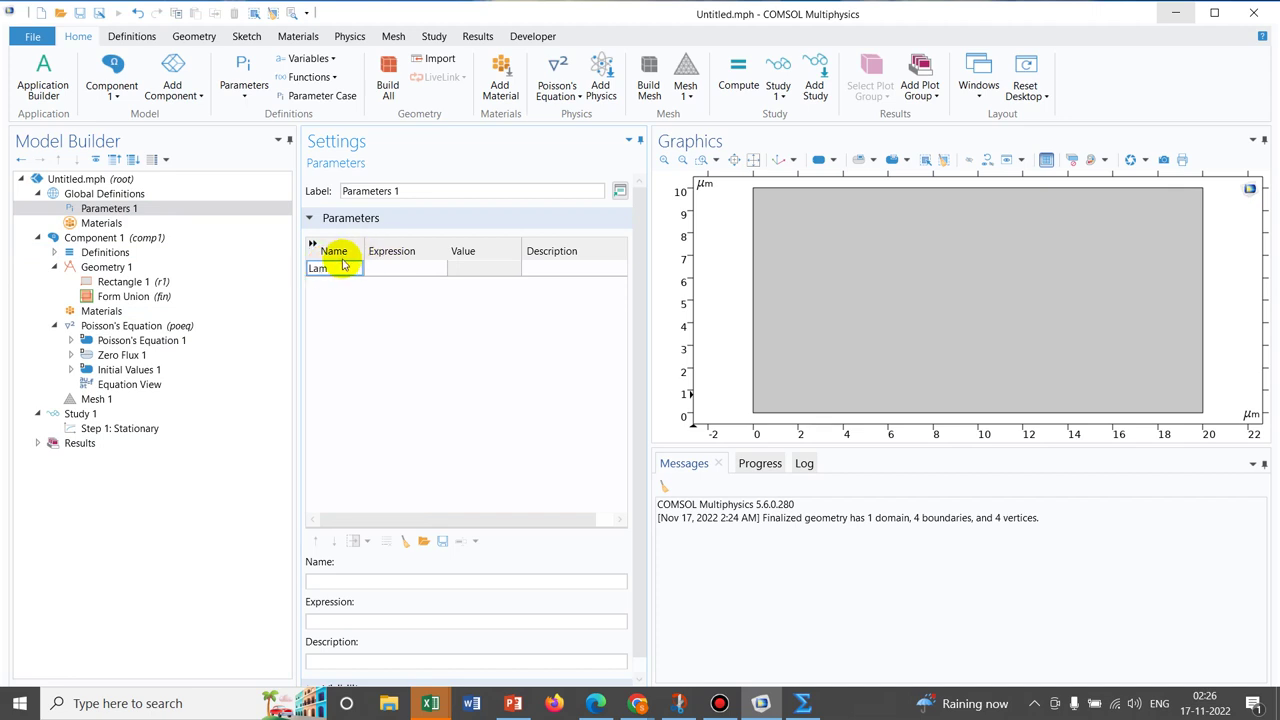
{"action": "left_click", "coordinate": [399, 268]}
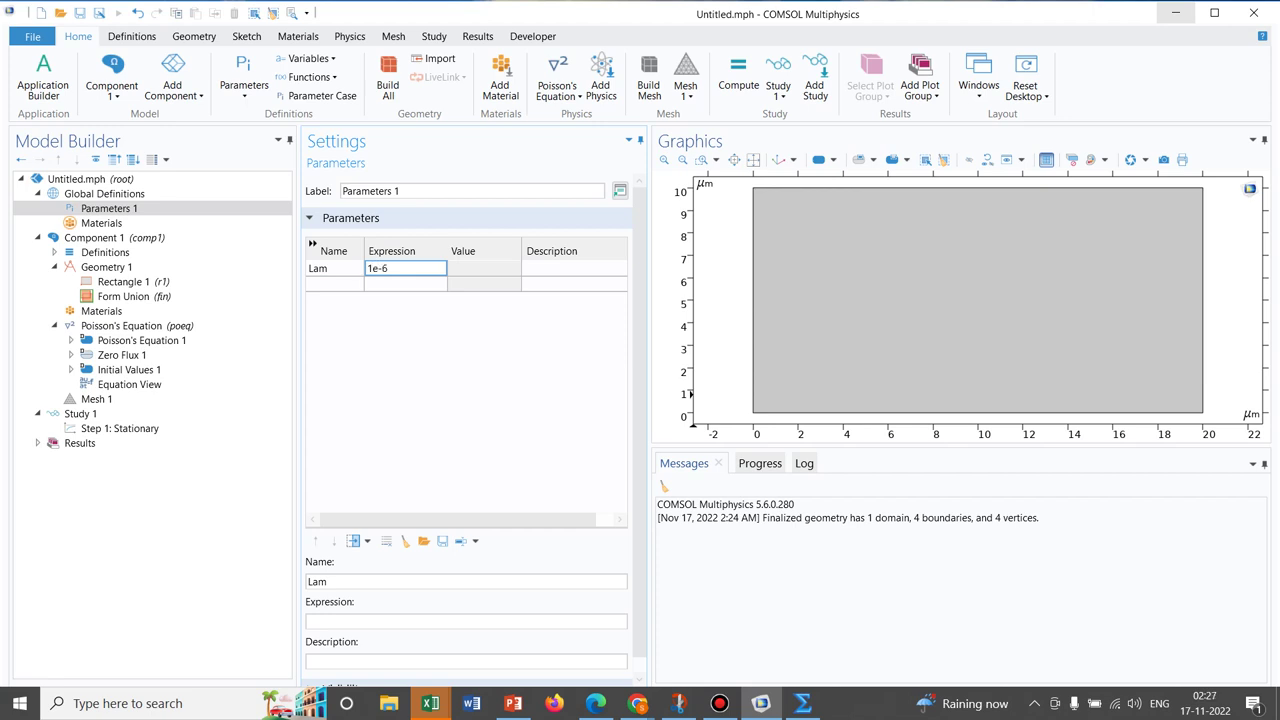
{"action": "type", "text": "]"}
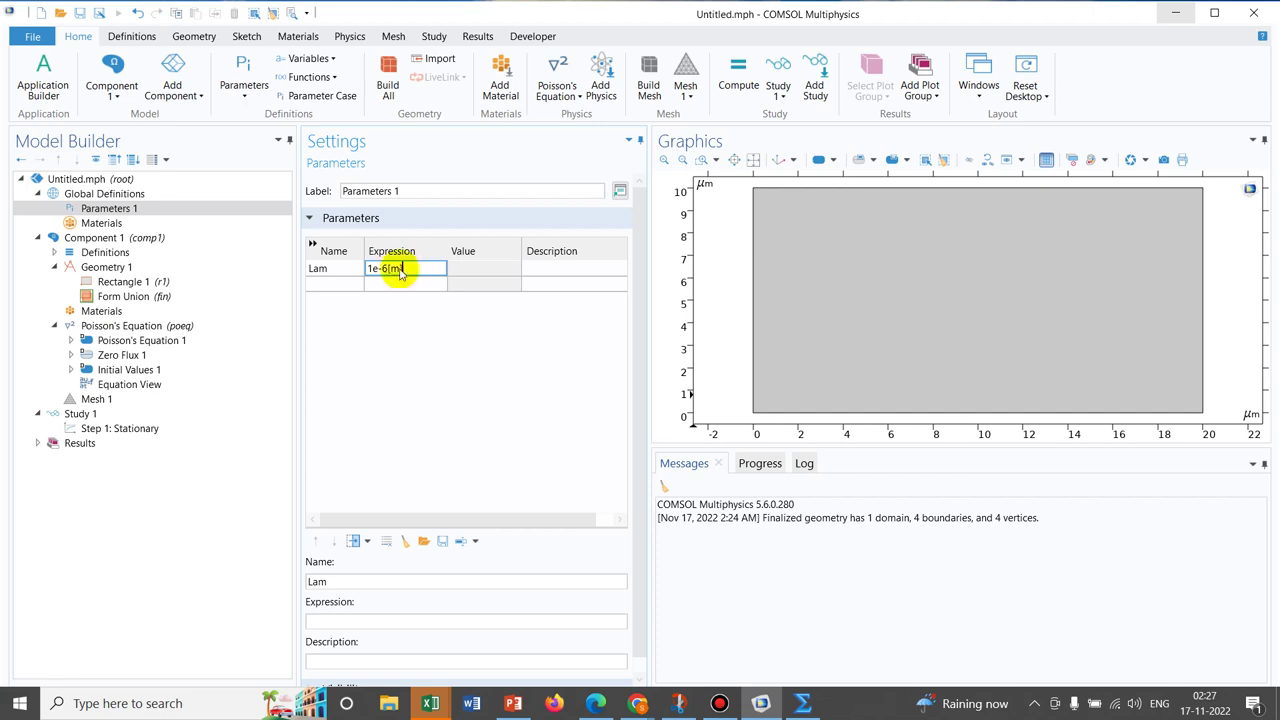
{"action": "left_click", "coordinate": [400, 271]}
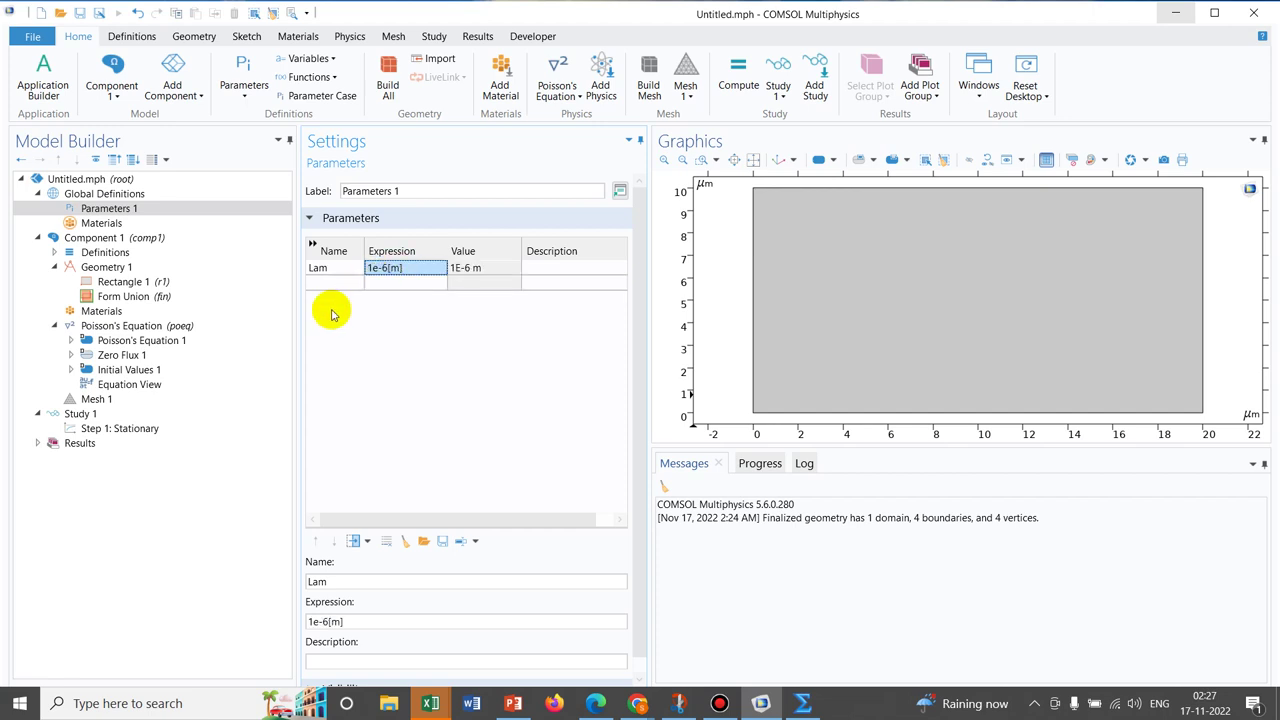
Replace the Poisson's Equation 1 source term f value 1 with u/Lam^2.
{"action": "left_click", "coordinate": [150, 344]}
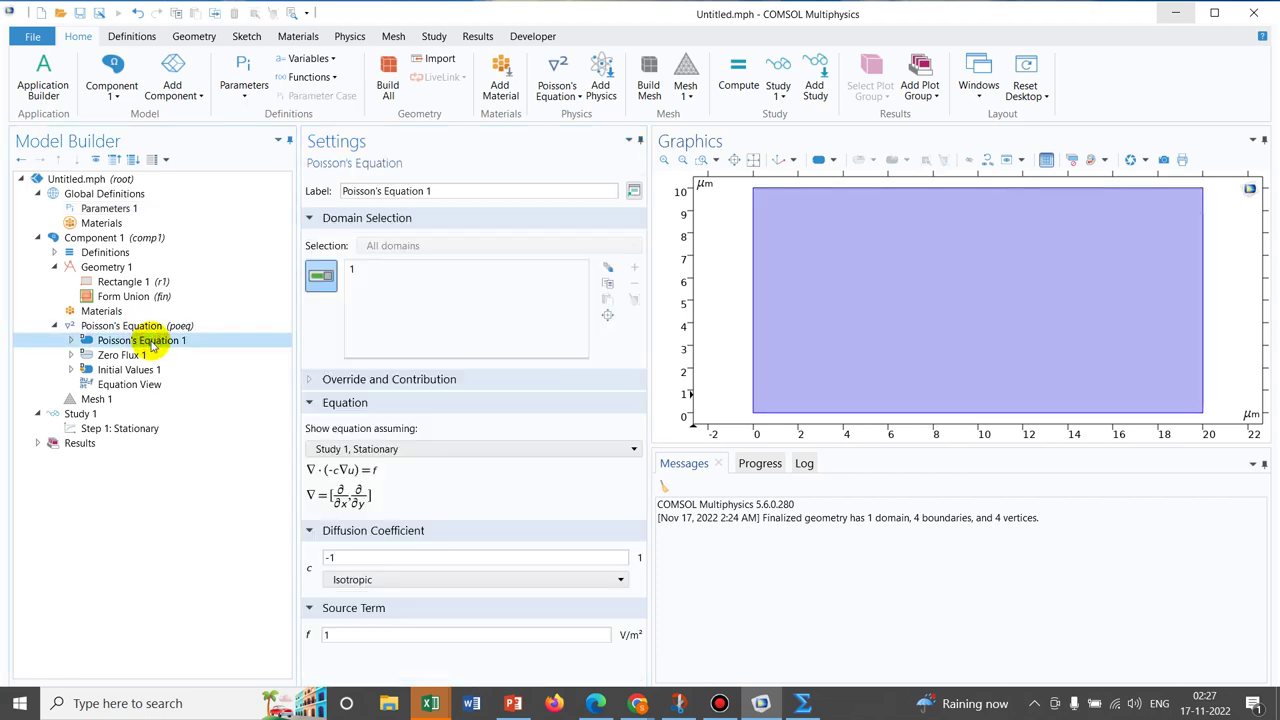
{"action": "left_click", "coordinate": [340, 632]}
{"action": "key", "text": "ctrl+a"}
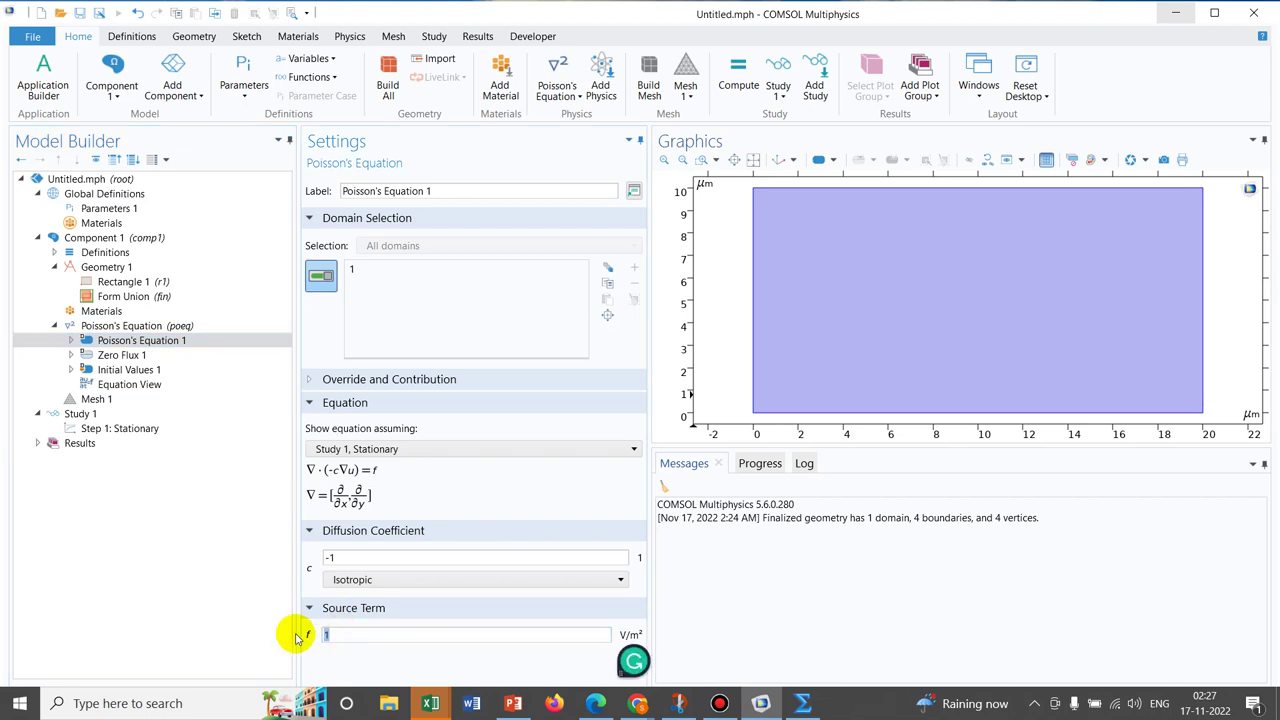
{"action": "type", "text": "u/Lam^2"}
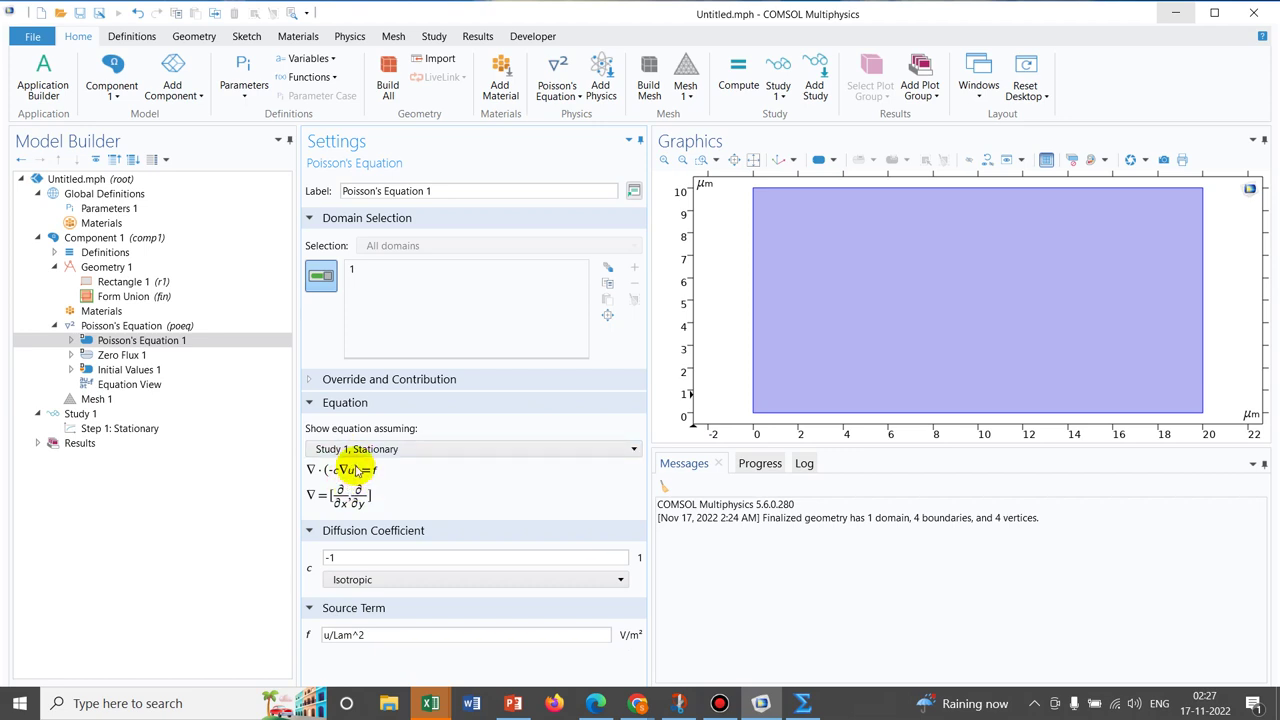
{"action": "left_click", "coordinate": [338, 636]}
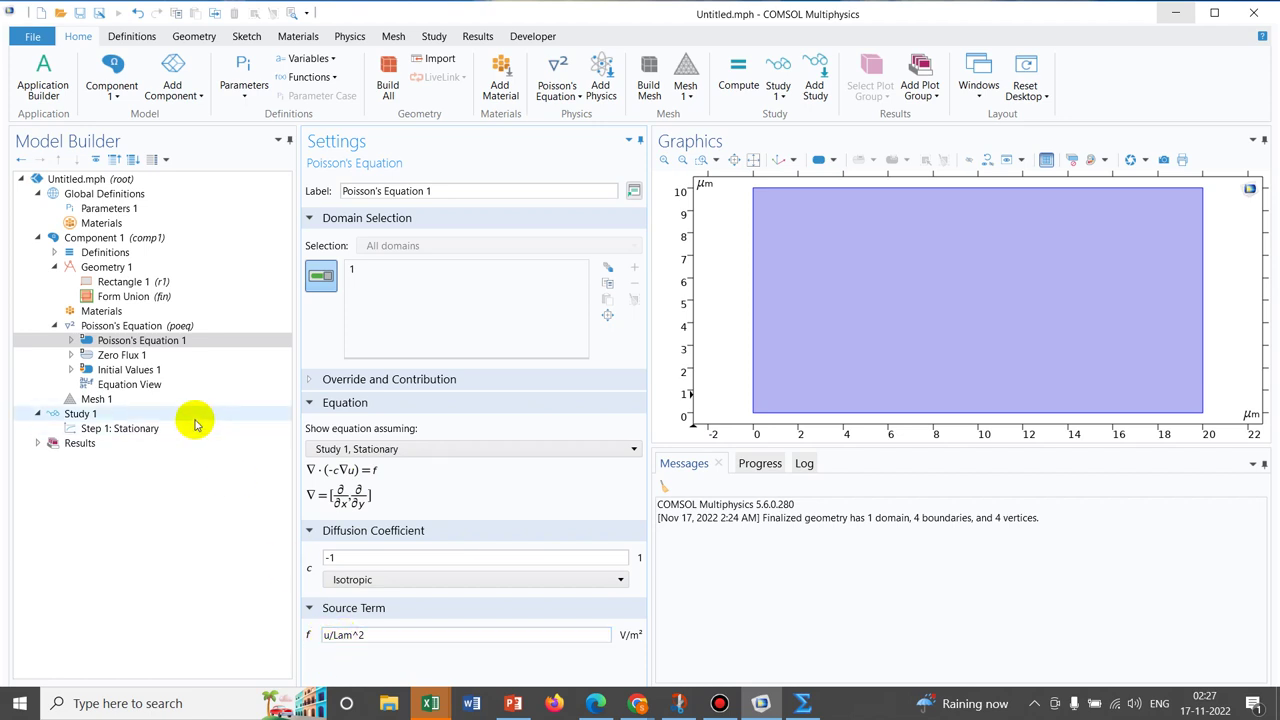
Add a Dirichlet Boundary Condition on boundaries 2 and 3 prescribing u = -0.02 V.
{"action": "left_click", "coordinate": [157, 326]}
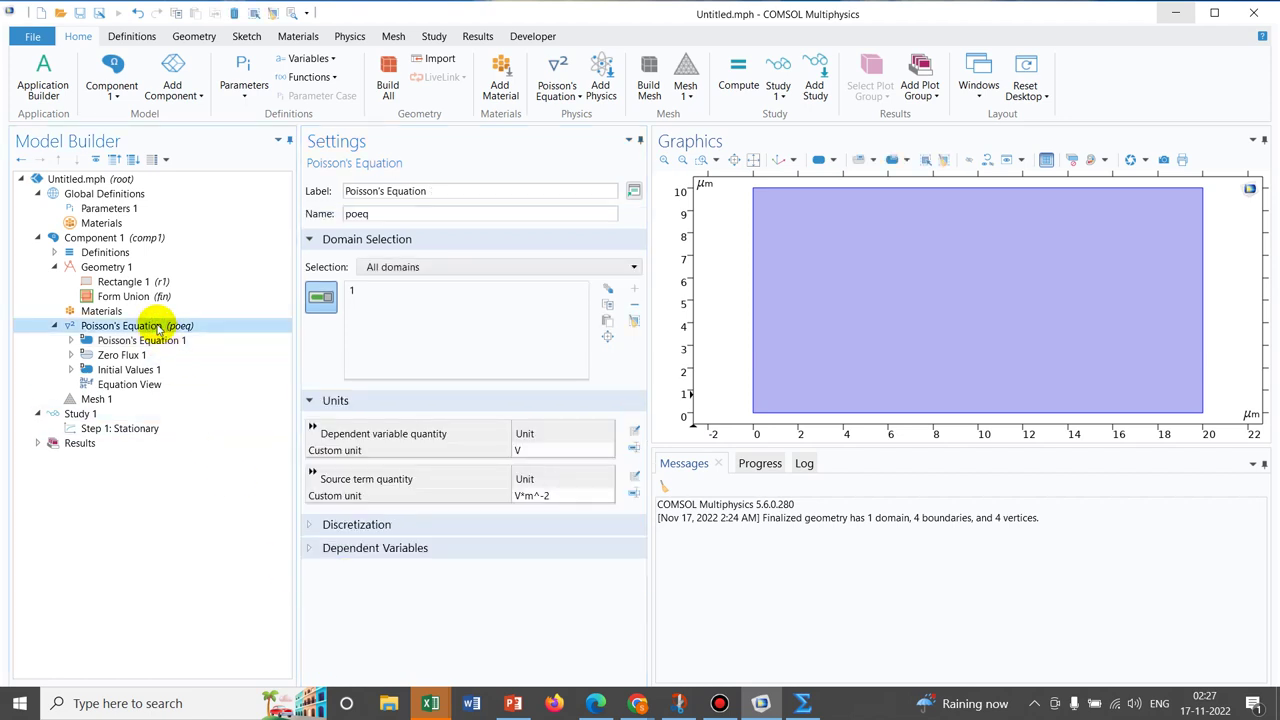
{"action": "right_click", "coordinate": [157, 329]}
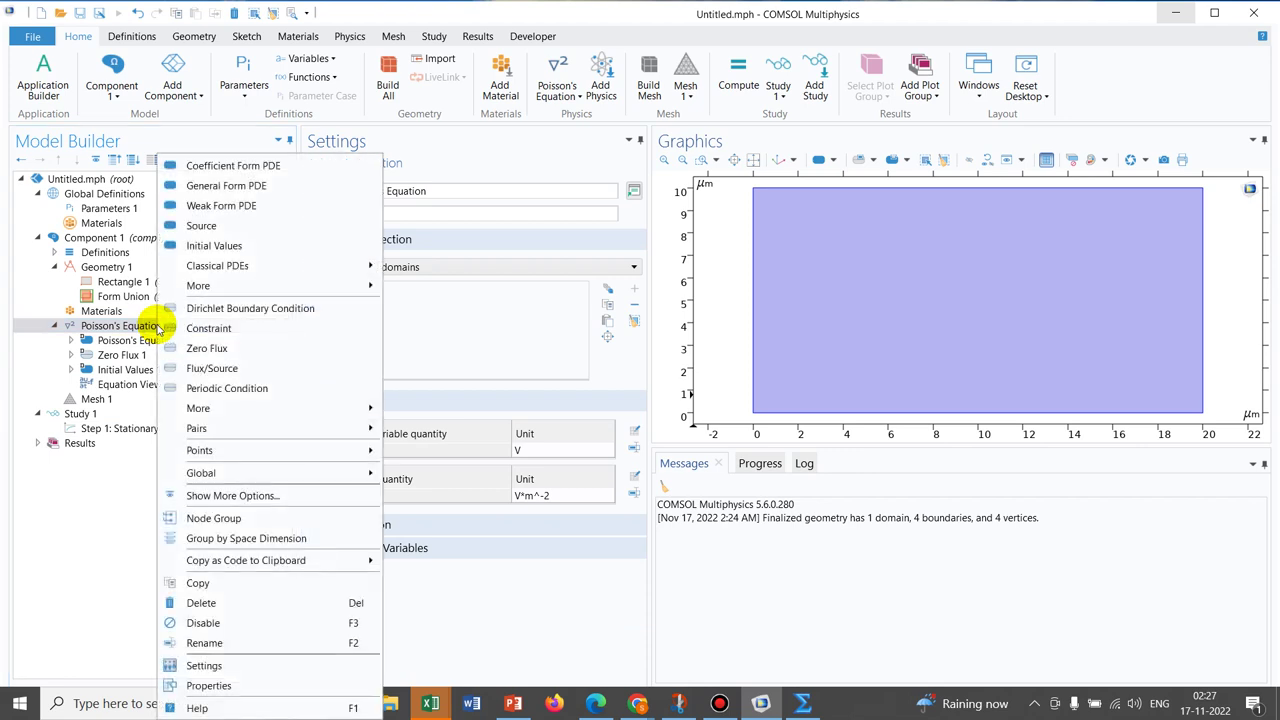
{"action": "left_click", "coordinate": [252, 320]}
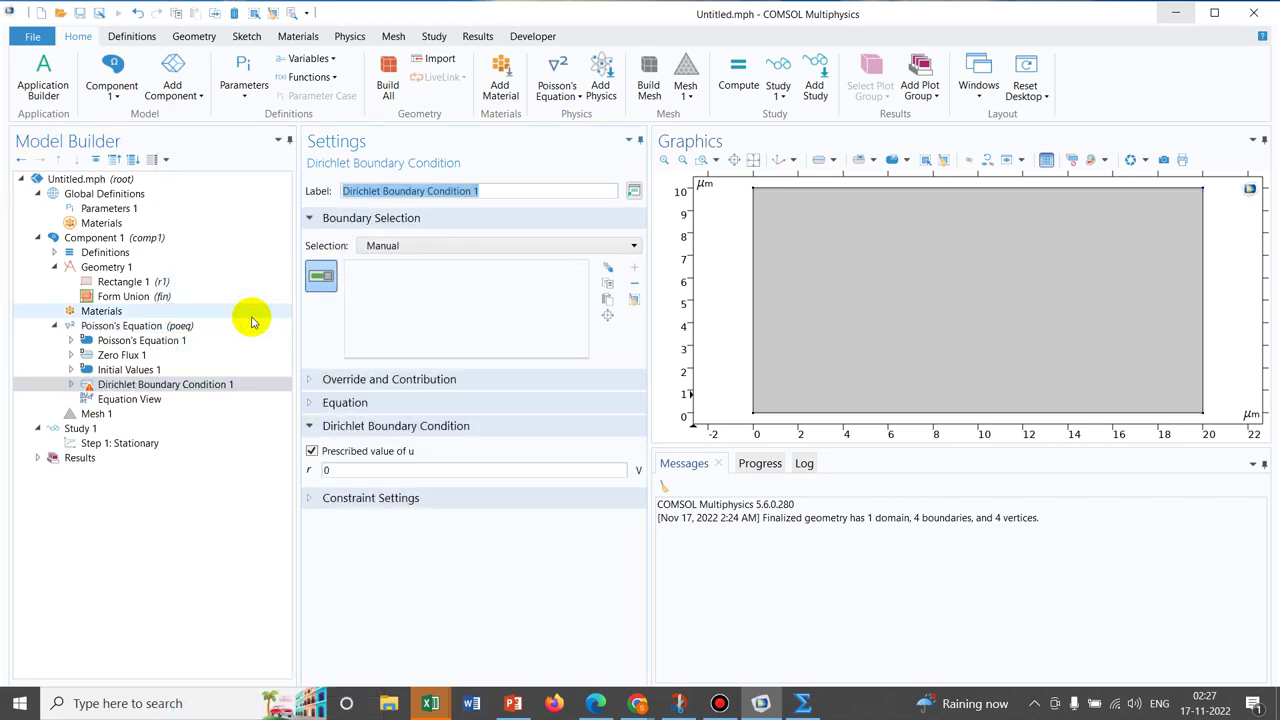
{"action": "left_click", "coordinate": [932, 413]}
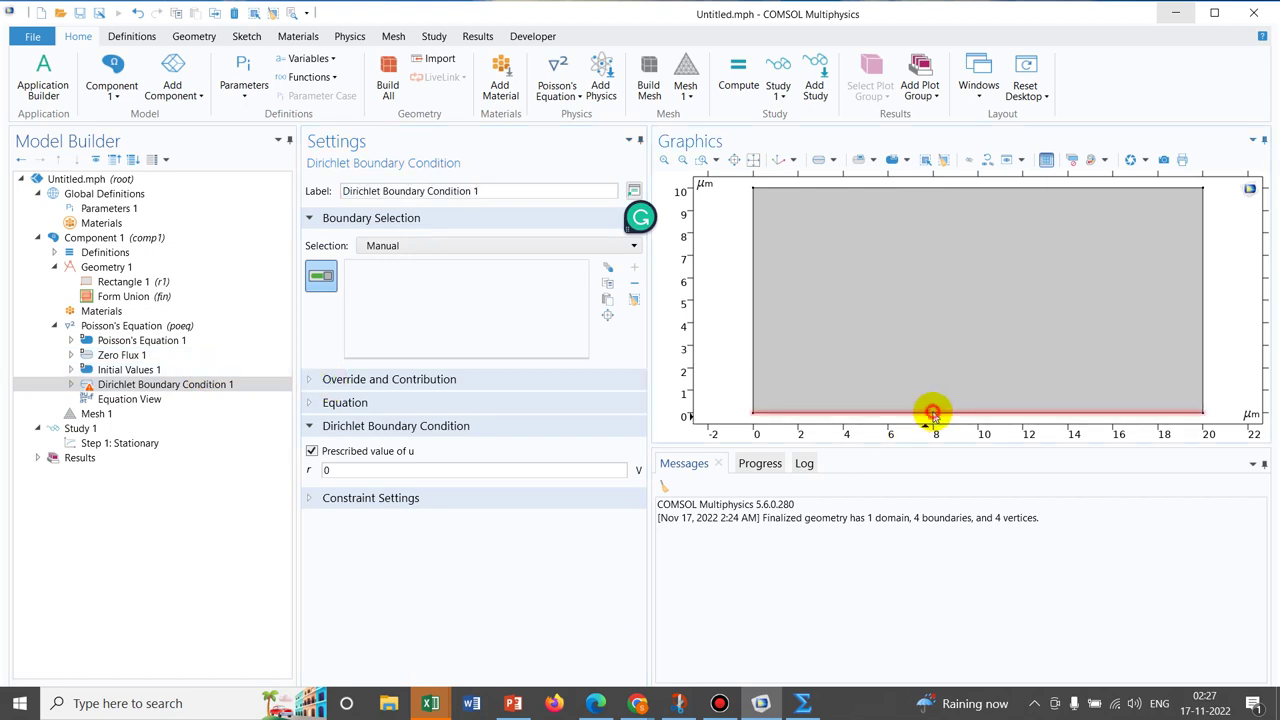
{"action": "left_click", "coordinate": [941, 189]}
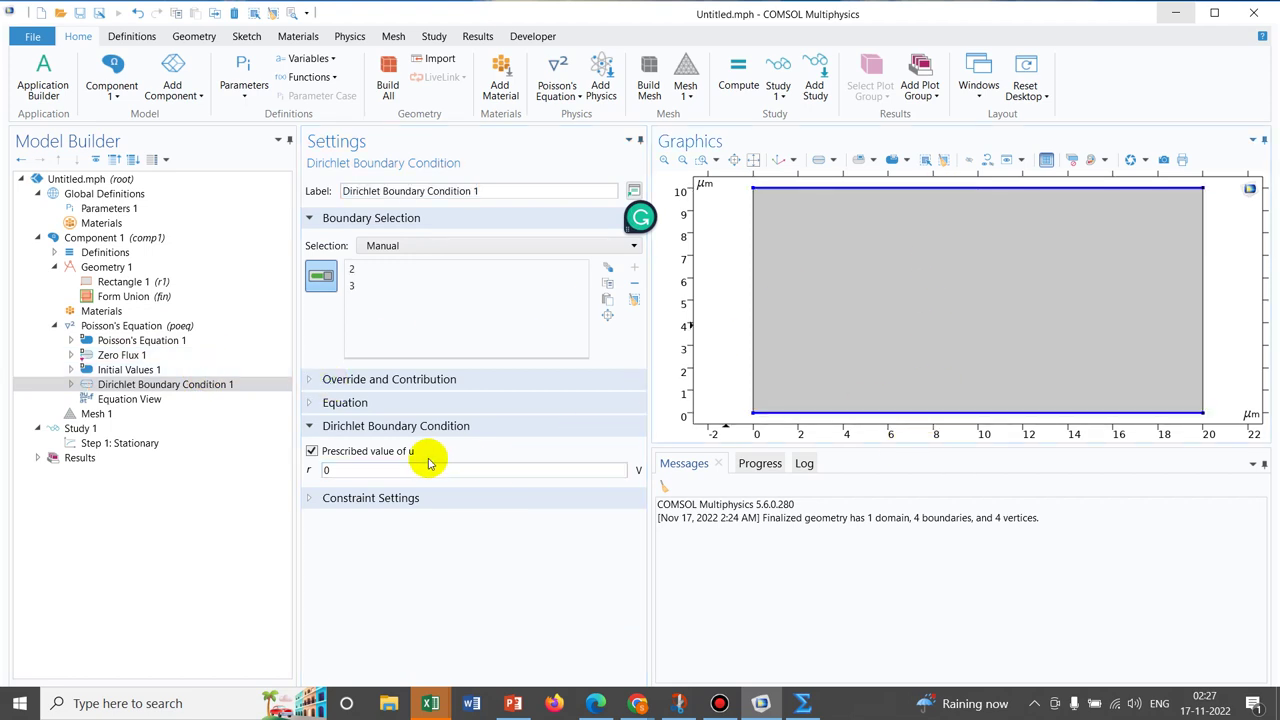
{"action": "left_click", "coordinate": [357, 468]}
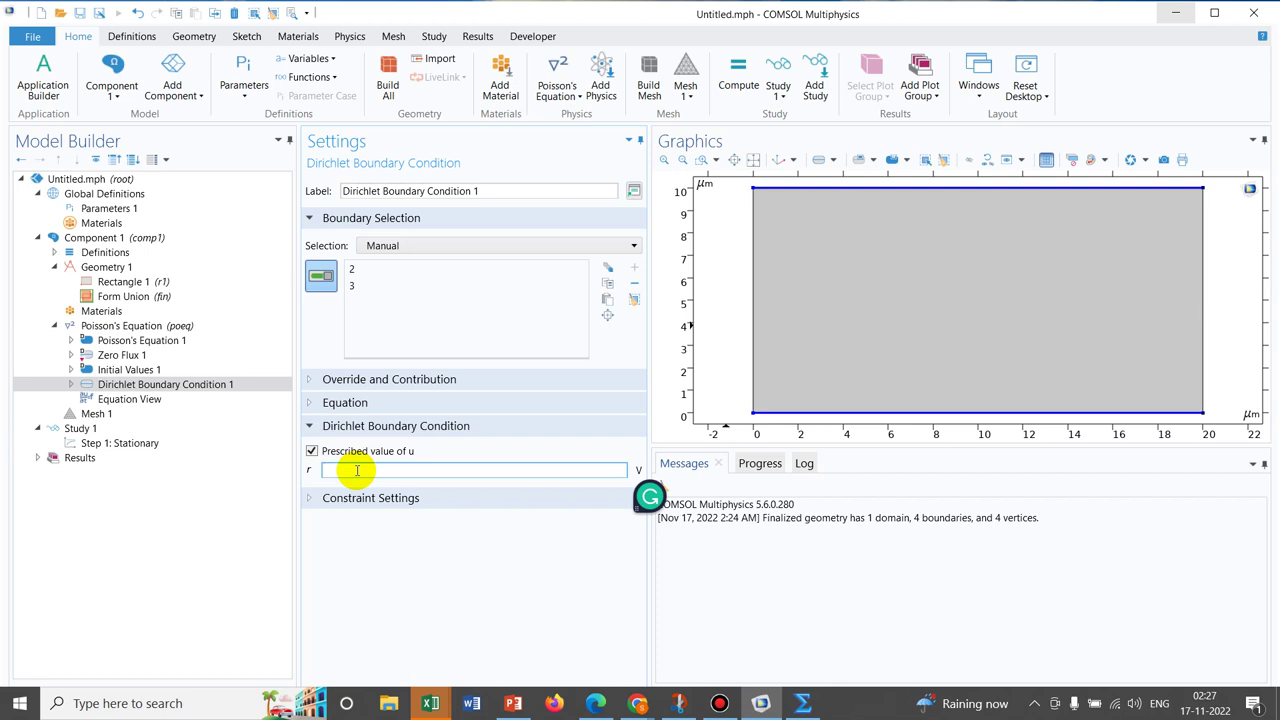
{"action": "type", "text": "-0"}
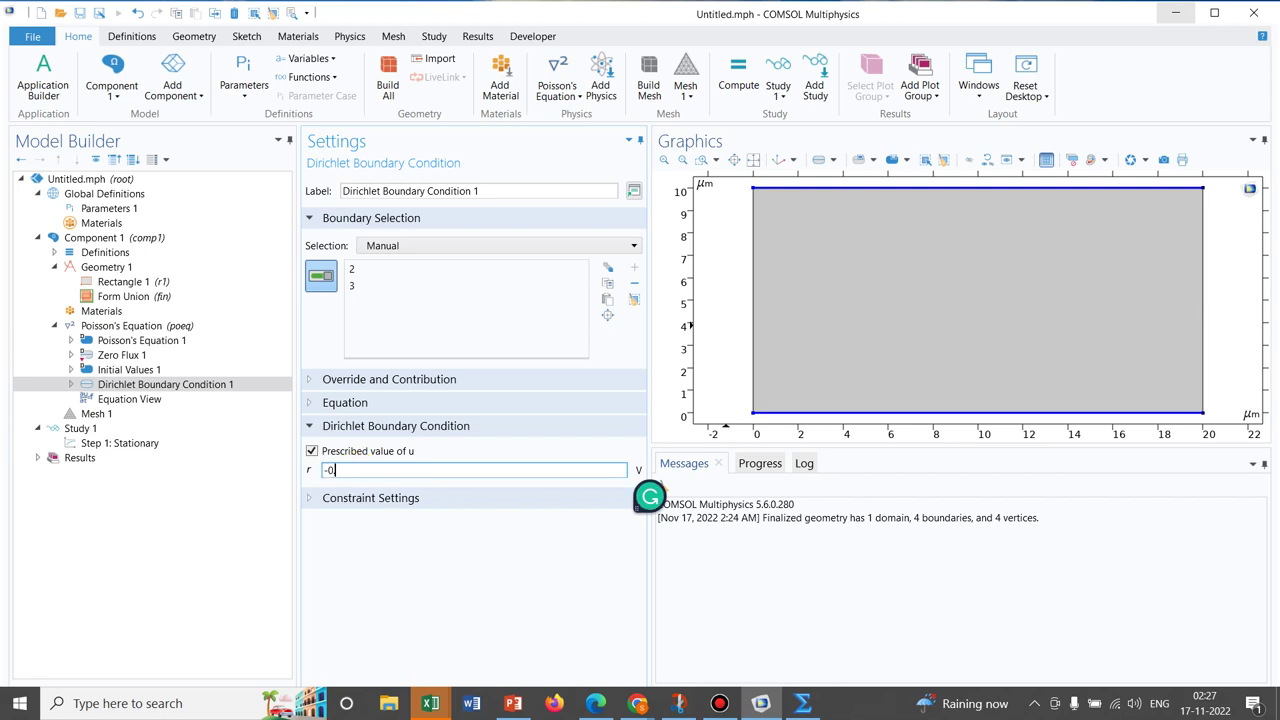
{"action": "type", "text": ".02"}
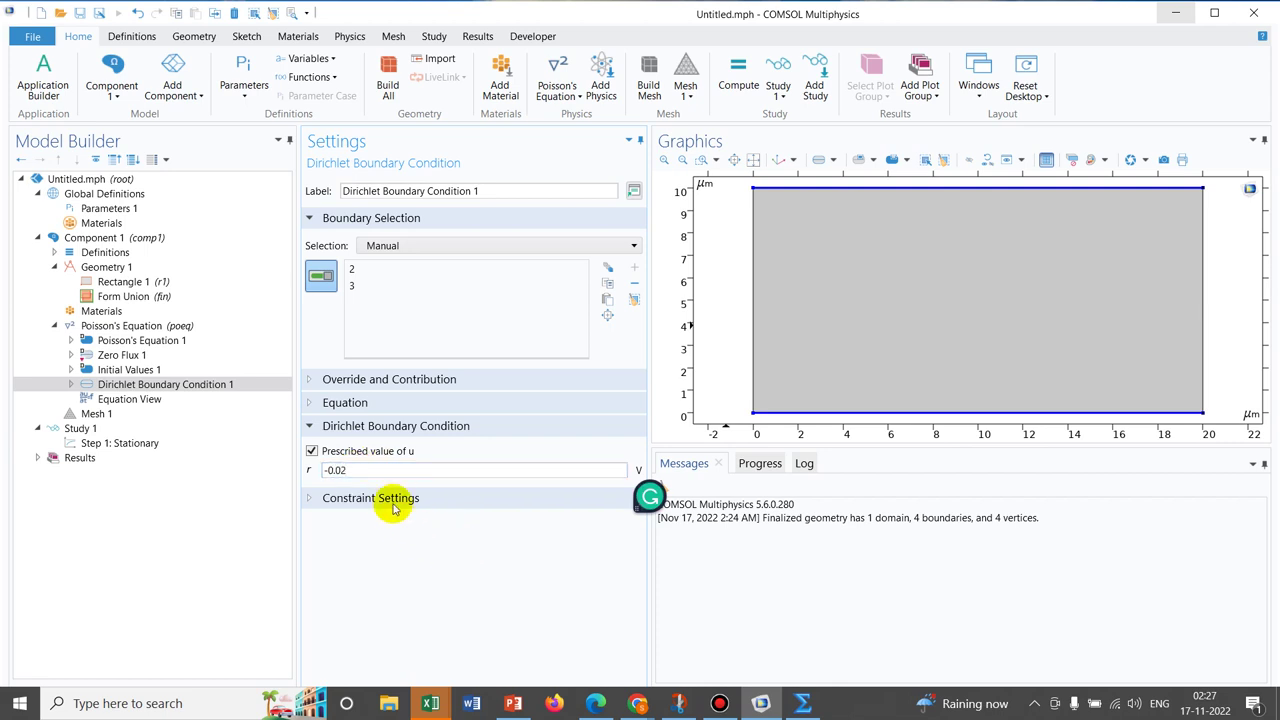
{"action": "left_click", "coordinate": [442, 608]}
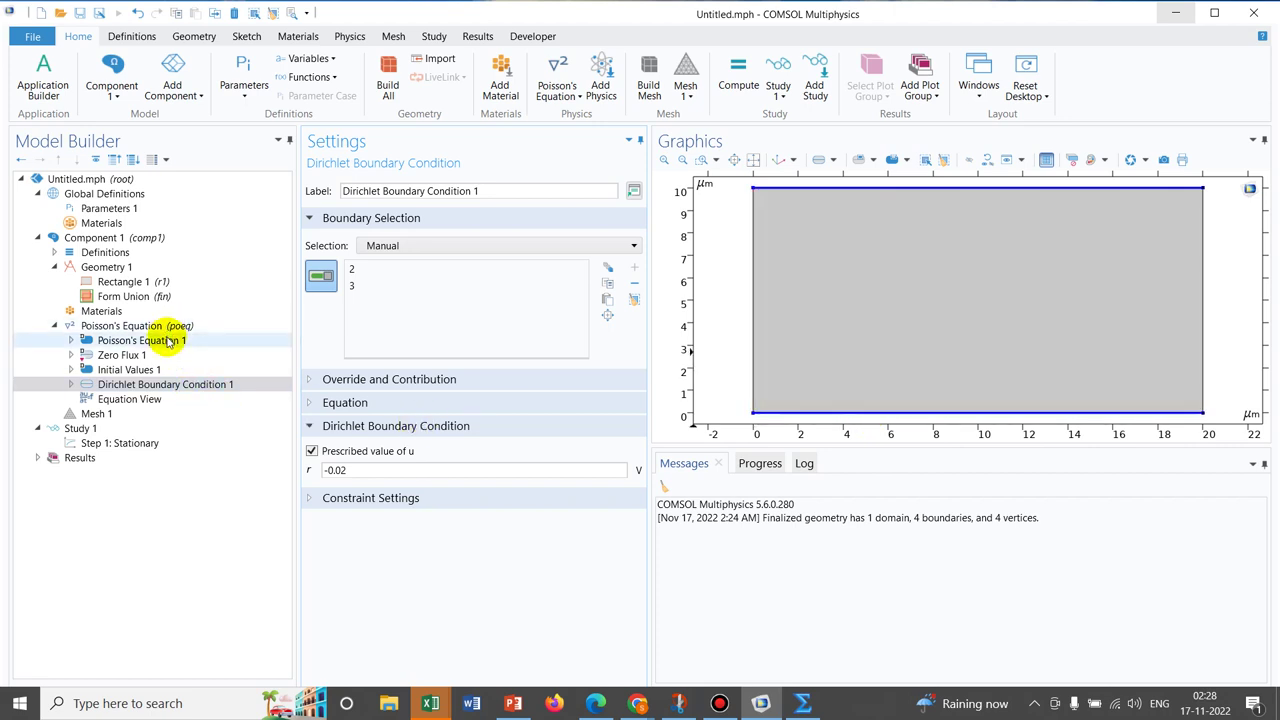
Build Mesh 1, then rebuild it at Extra fine and finally Extremely fine element size.
{"action": "left_click", "coordinate": [88, 413]}
{"action": "left_click", "coordinate": [336, 180]}
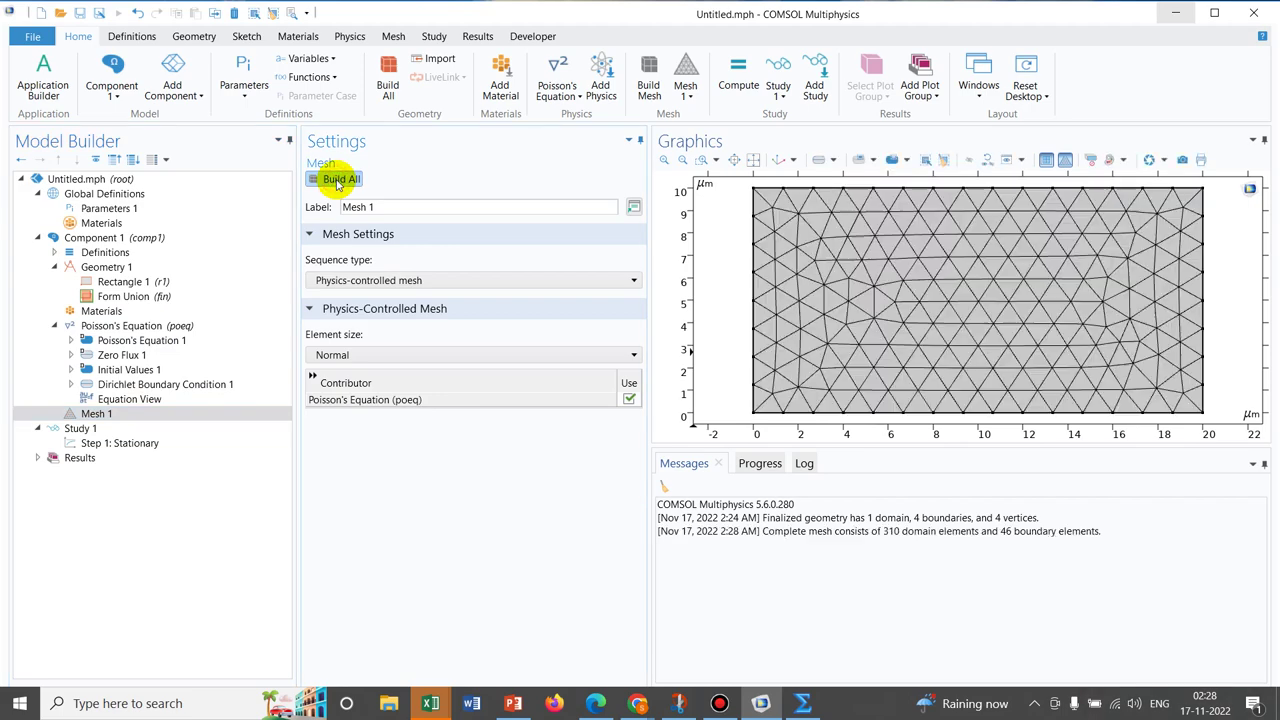
{"action": "left_click", "coordinate": [435, 352]}
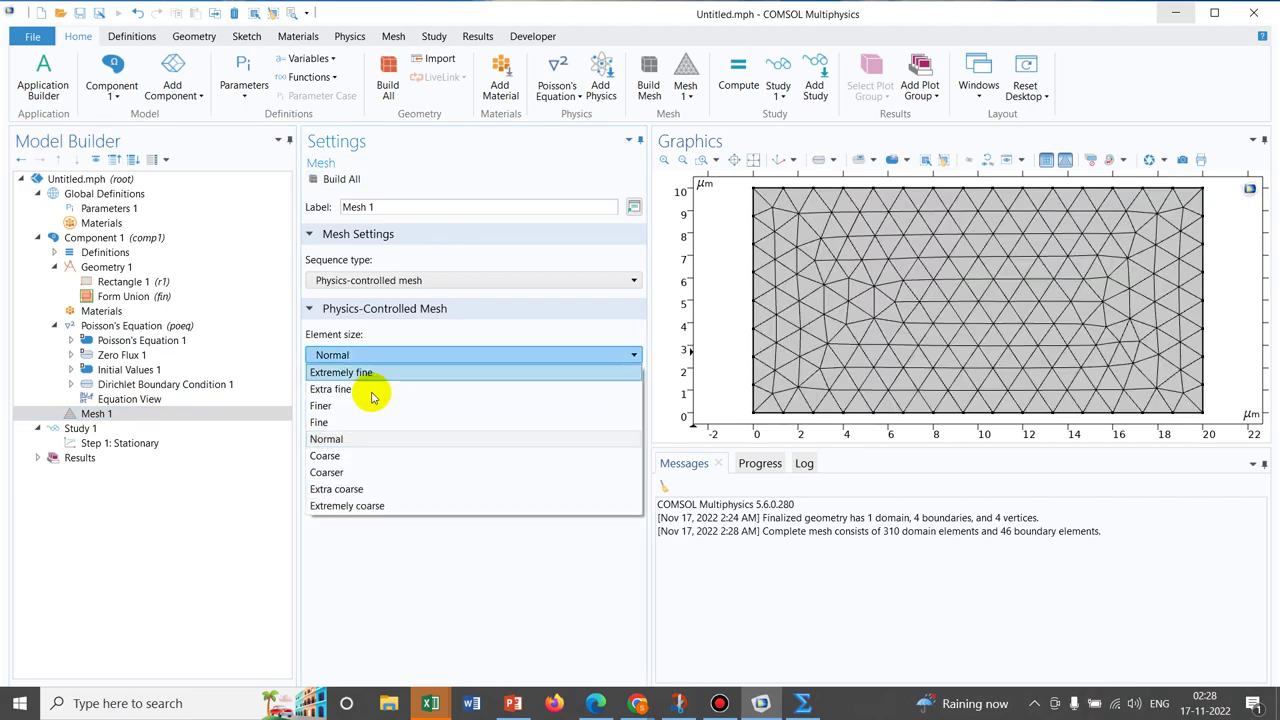
{"action": "left_click", "coordinate": [441, 395]}
{"action": "left_click", "coordinate": [340, 180]}
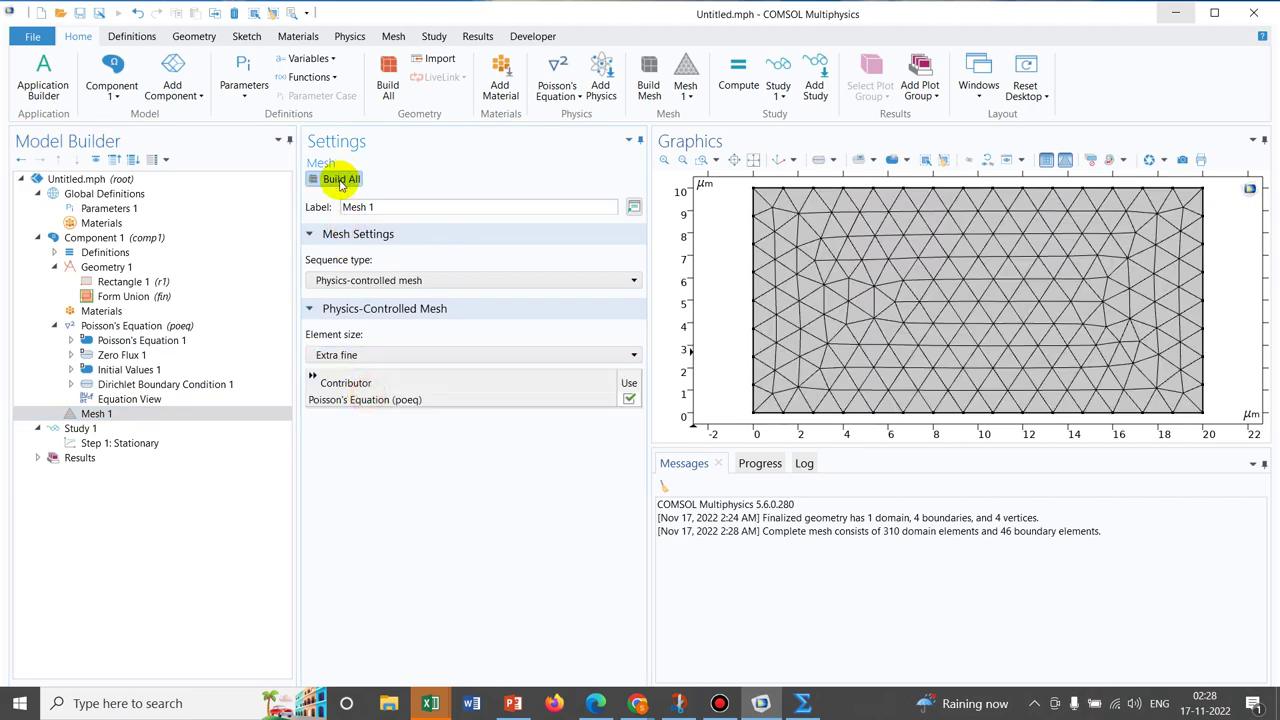
{"action": "left_click", "coordinate": [391, 355]}
{"action": "left_click", "coordinate": [380, 374]}
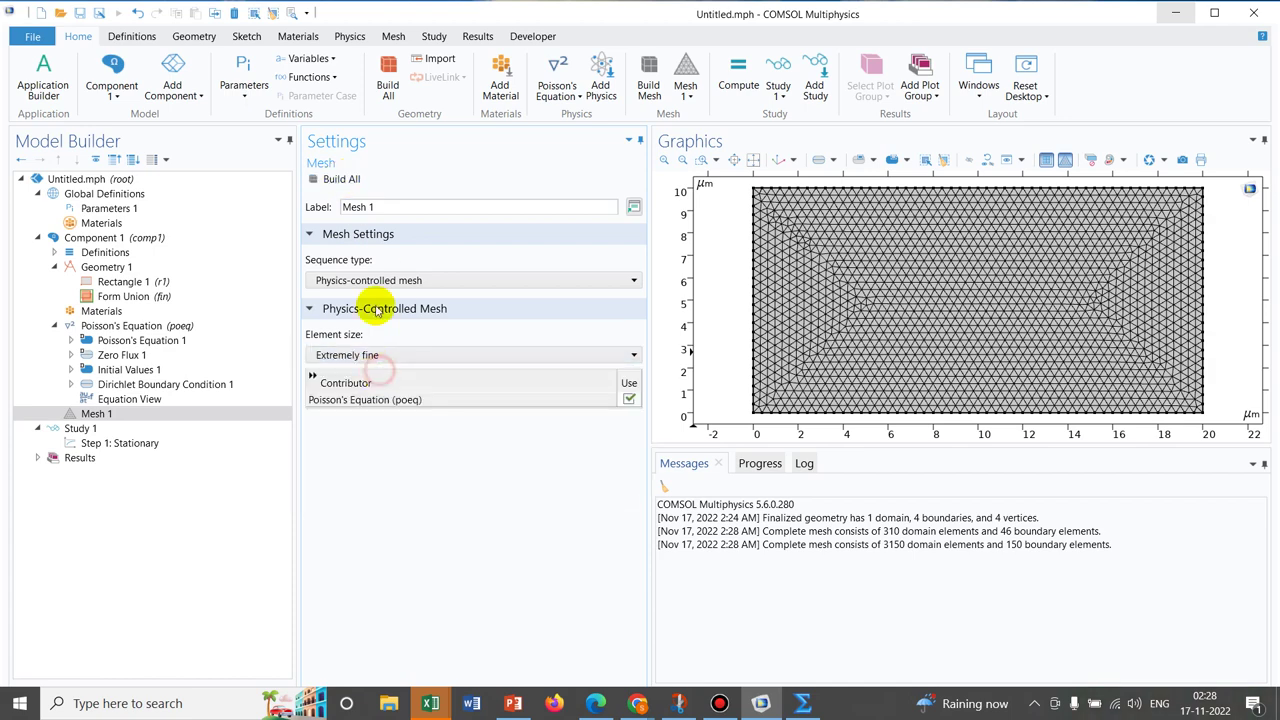
{"action": "left_click", "coordinate": [343, 179]}
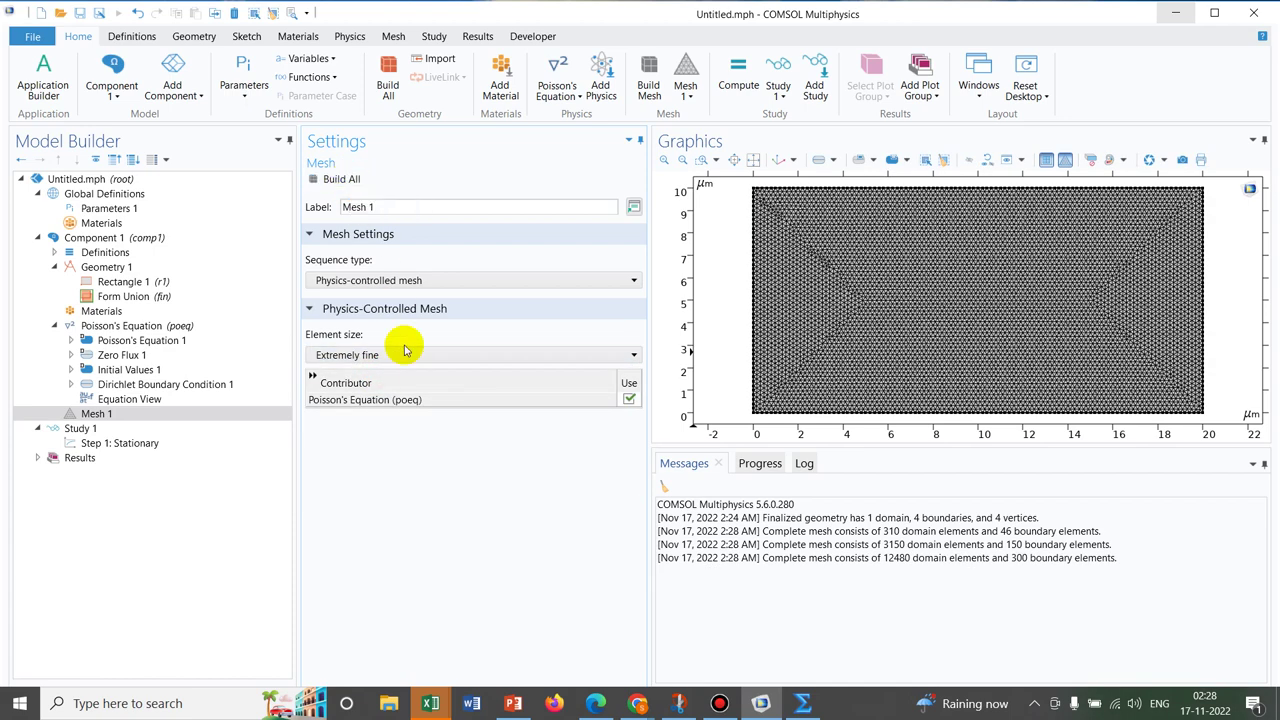
{"action": "left_click", "coordinate": [104, 418]}
{"action": "left_click", "coordinate": [104, 426]}
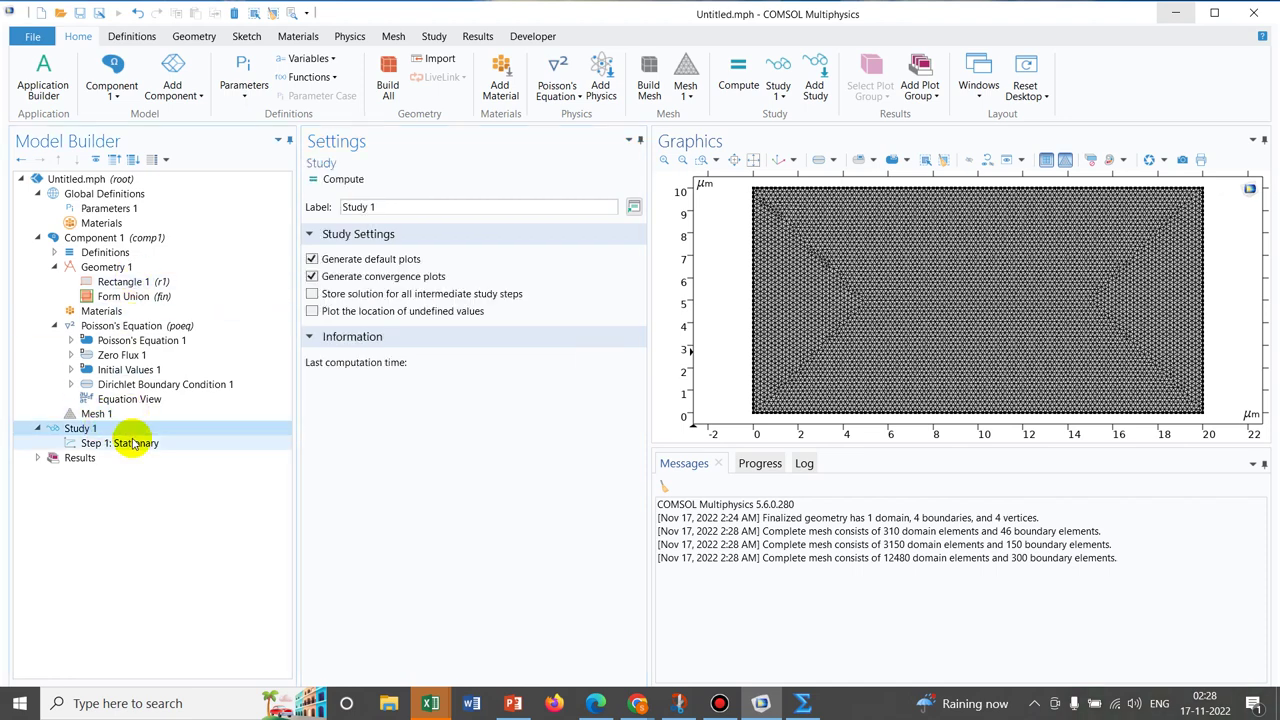
Compute Study 1's Stationary step to produce 2D Plot Group 1, the surface plot of u.
{"action": "left_click", "coordinate": [135, 443]}
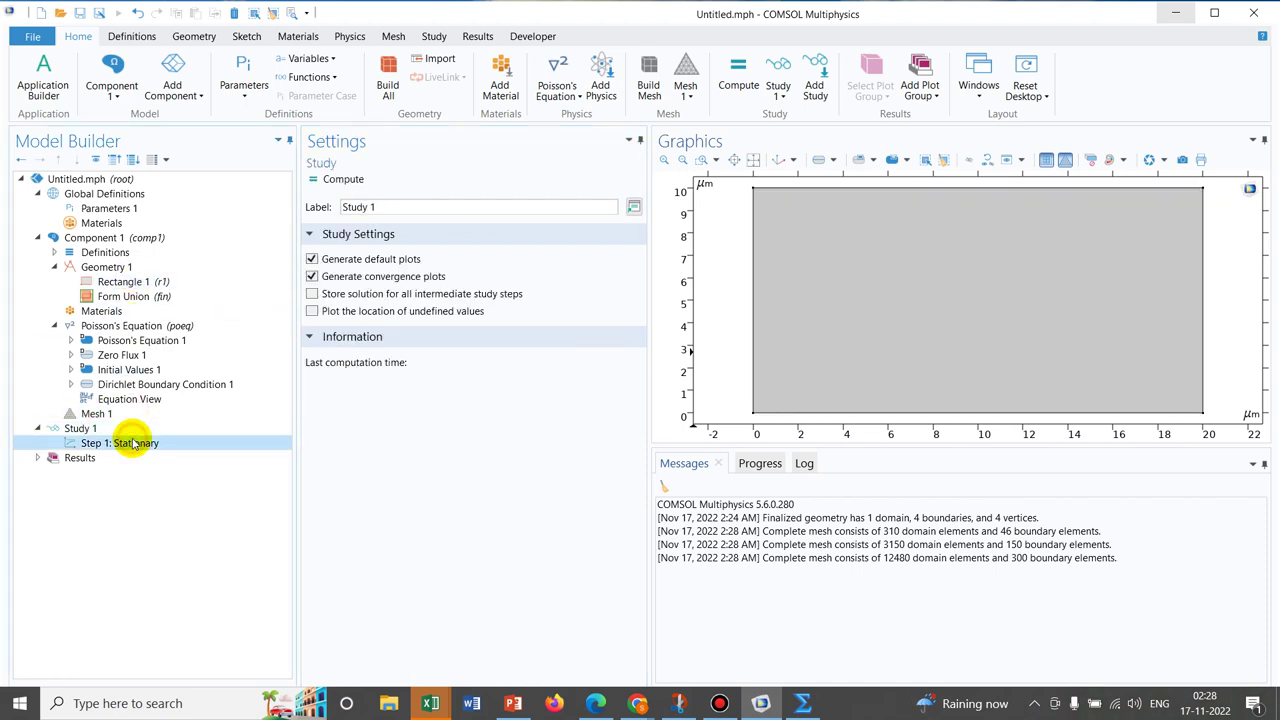
{"action": "left_click", "coordinate": [342, 179]}
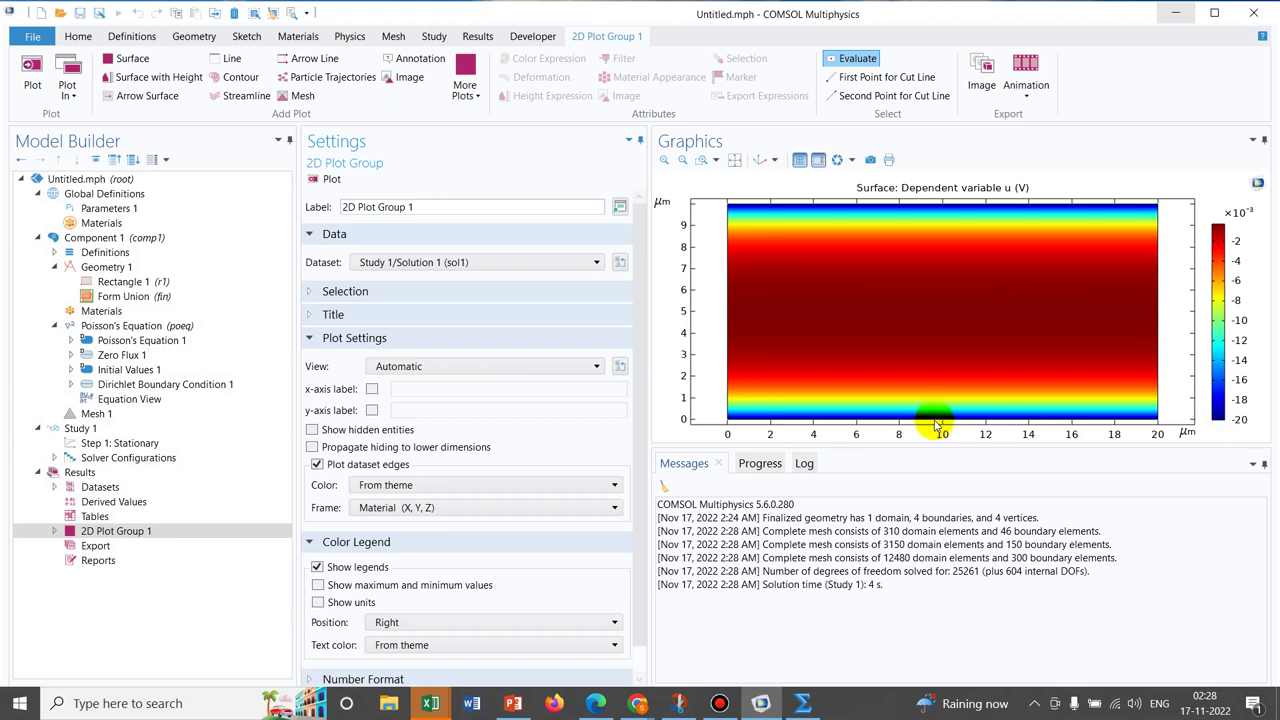
Evaluate u at the channel centre (−2.6964E-4 V) and near the top edge (−0.017723 V).
{"action": "left_click", "coordinate": [933, 312]}
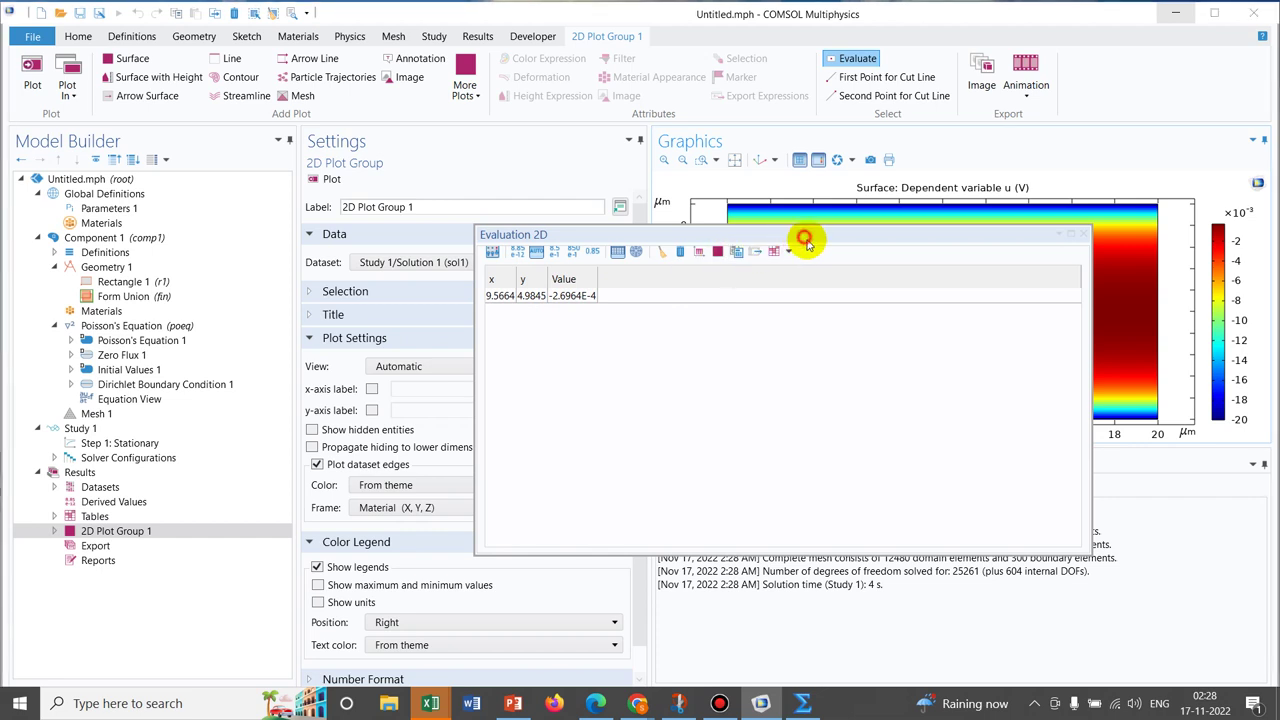
{"action": "left_click_drag", "start_coordinate": [805, 242], "coordinate": [855, 442]}
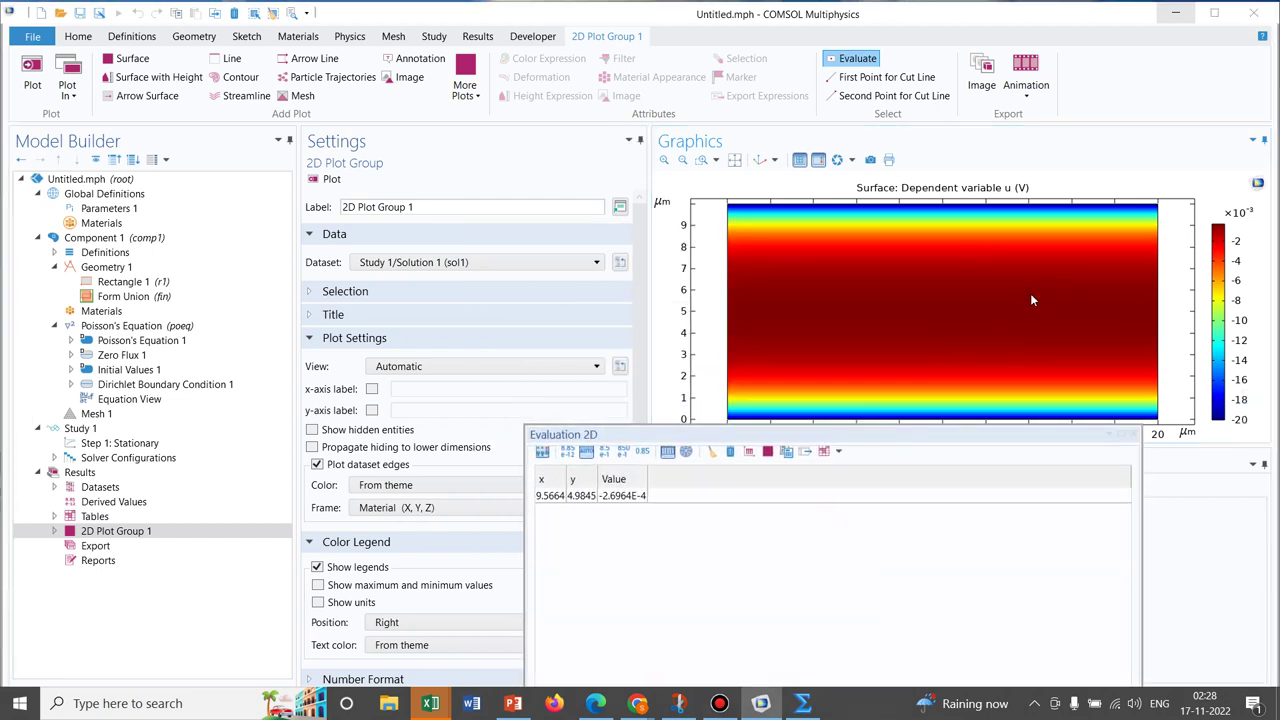
{"action": "left_click", "coordinate": [930, 210]}
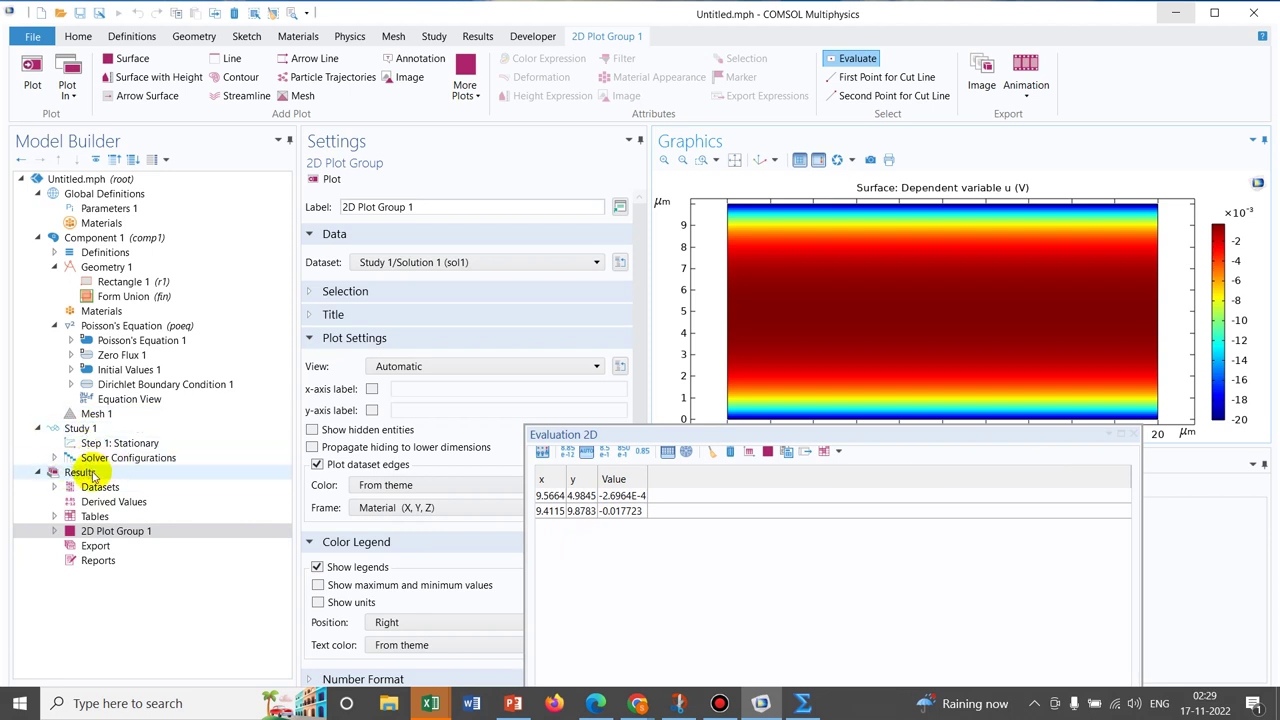
Add a Cut Line 2D dataset under Results > Datasets.
{"action": "left_click", "coordinate": [55, 485]}
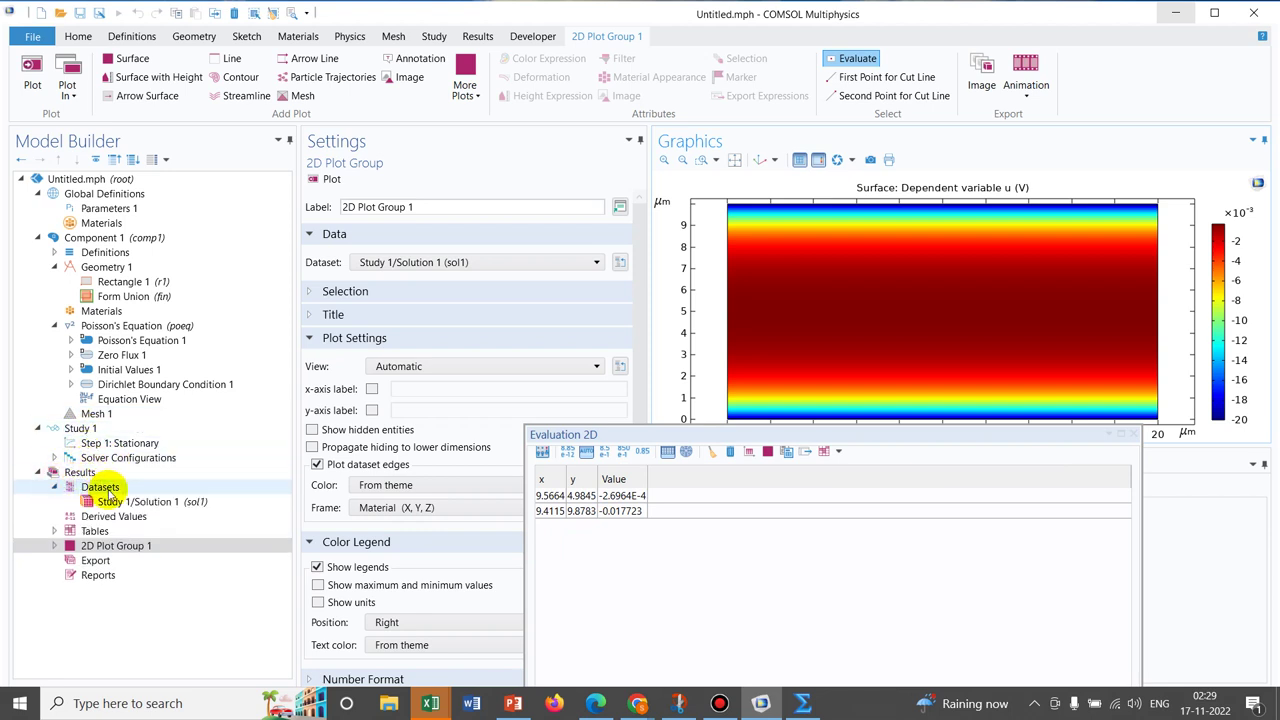
{"action": "left_click", "coordinate": [100, 487]}
{"action": "right_click", "coordinate": [107, 490]}
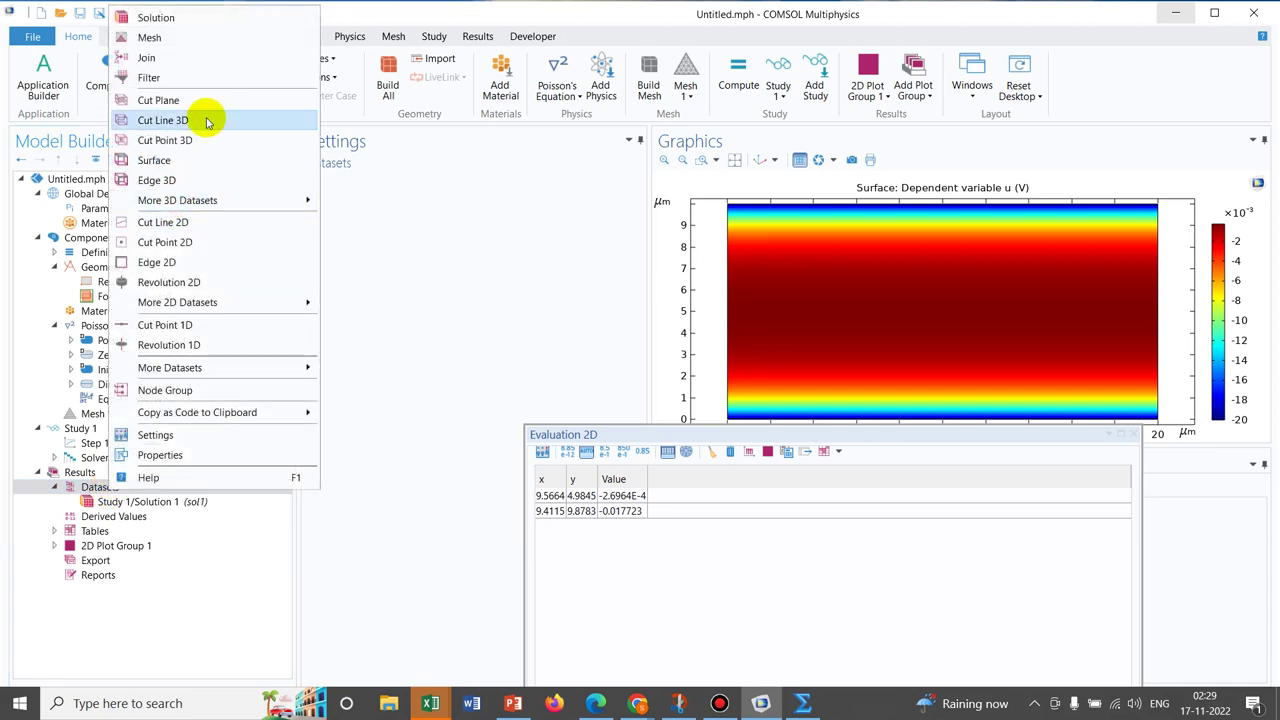
{"action": "left_click", "coordinate": [188, 222]}
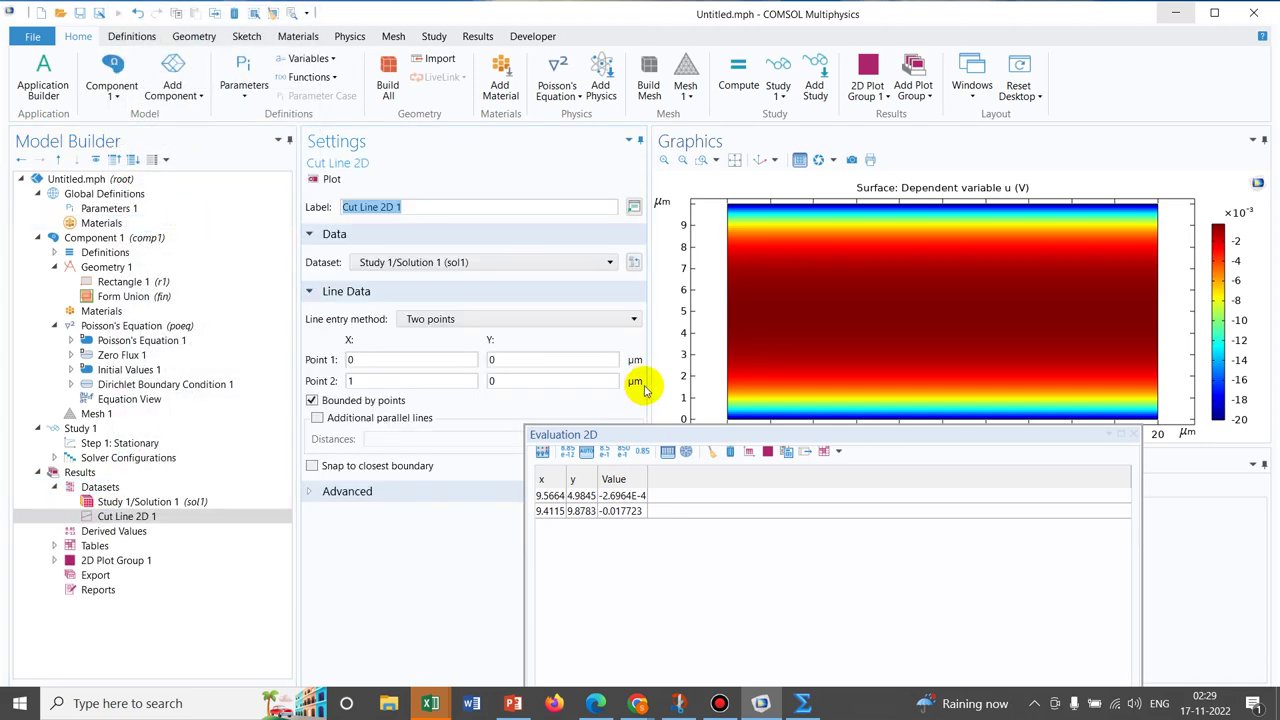
{"action": "left_click_drag", "start_coordinate": [763, 436], "coordinate": [810, 543]}
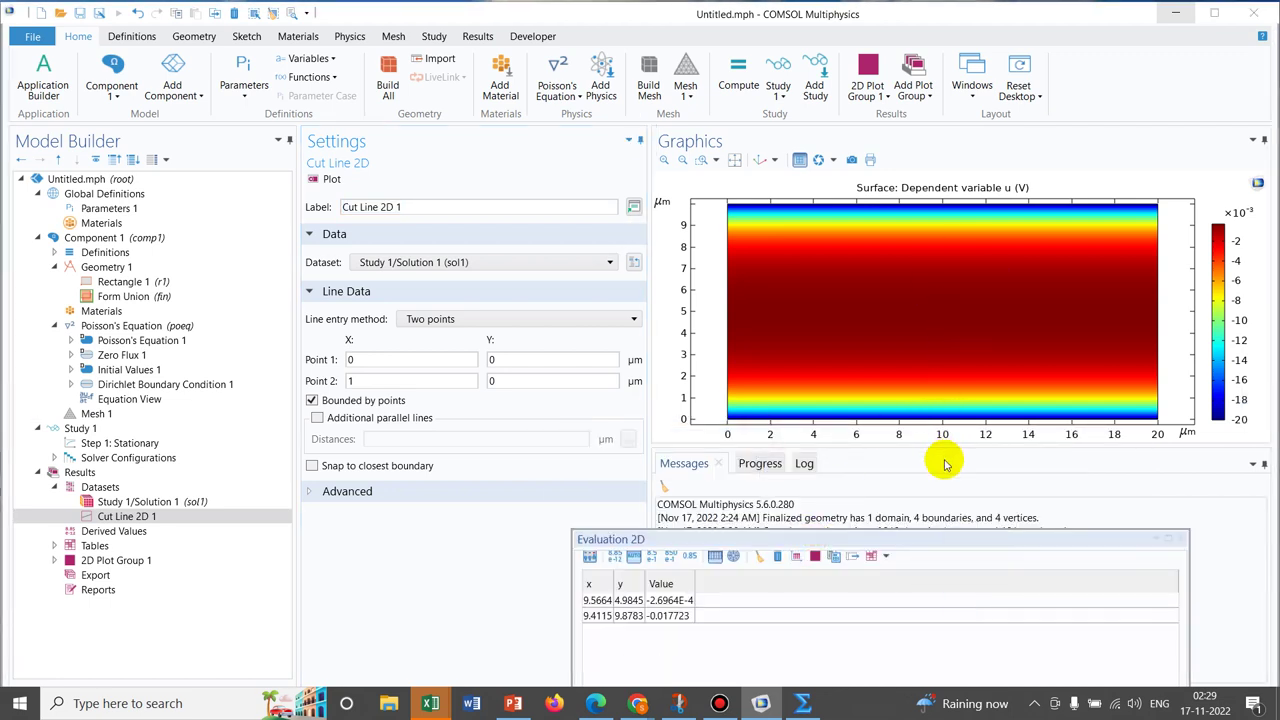
{"action": "left_click", "coordinate": [945, 408]}
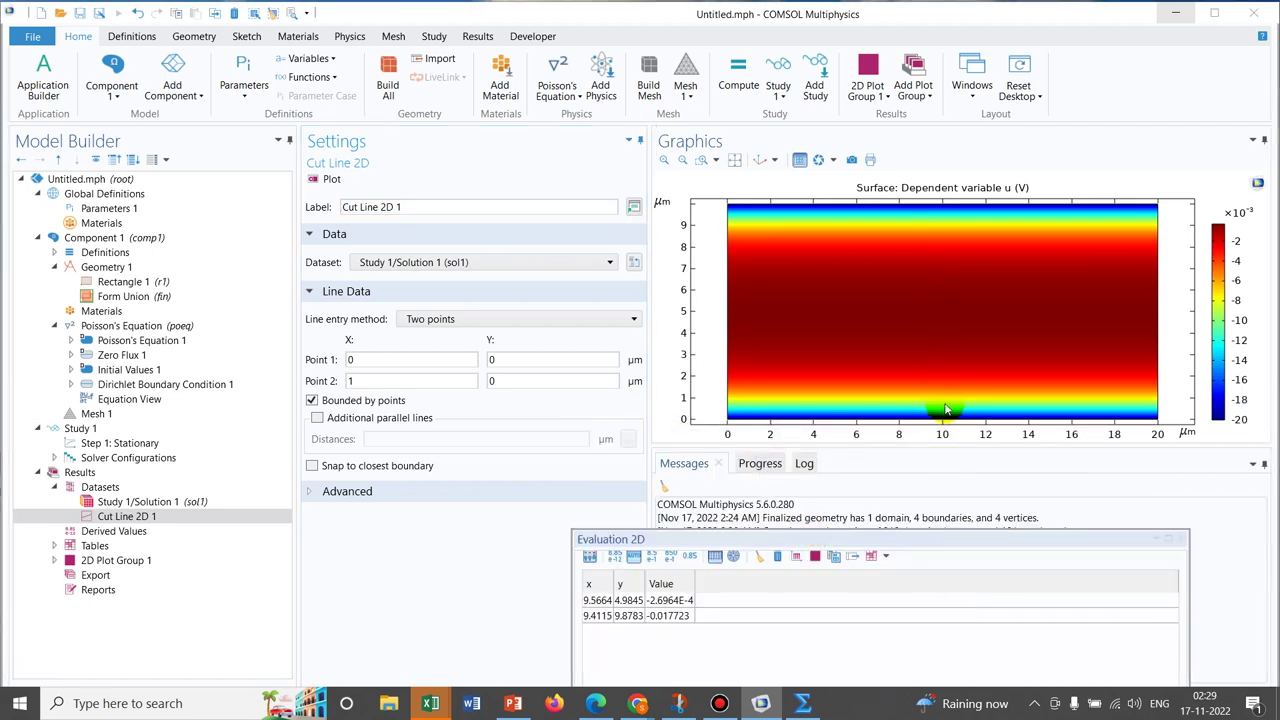
Set the cut line's points to (10, 0) and (10, 10) and plot it on the geometry.
{"action": "double_click", "coordinate": [362, 360]}
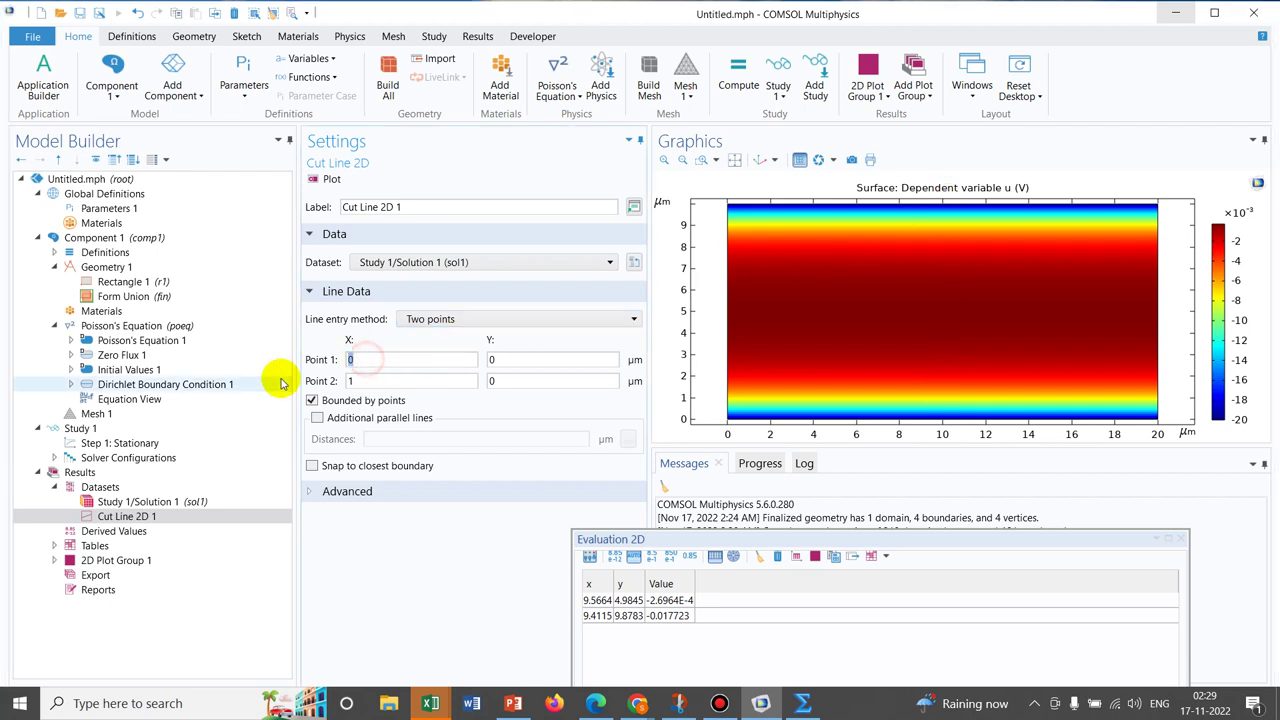
{"action": "type", "text": "10"}
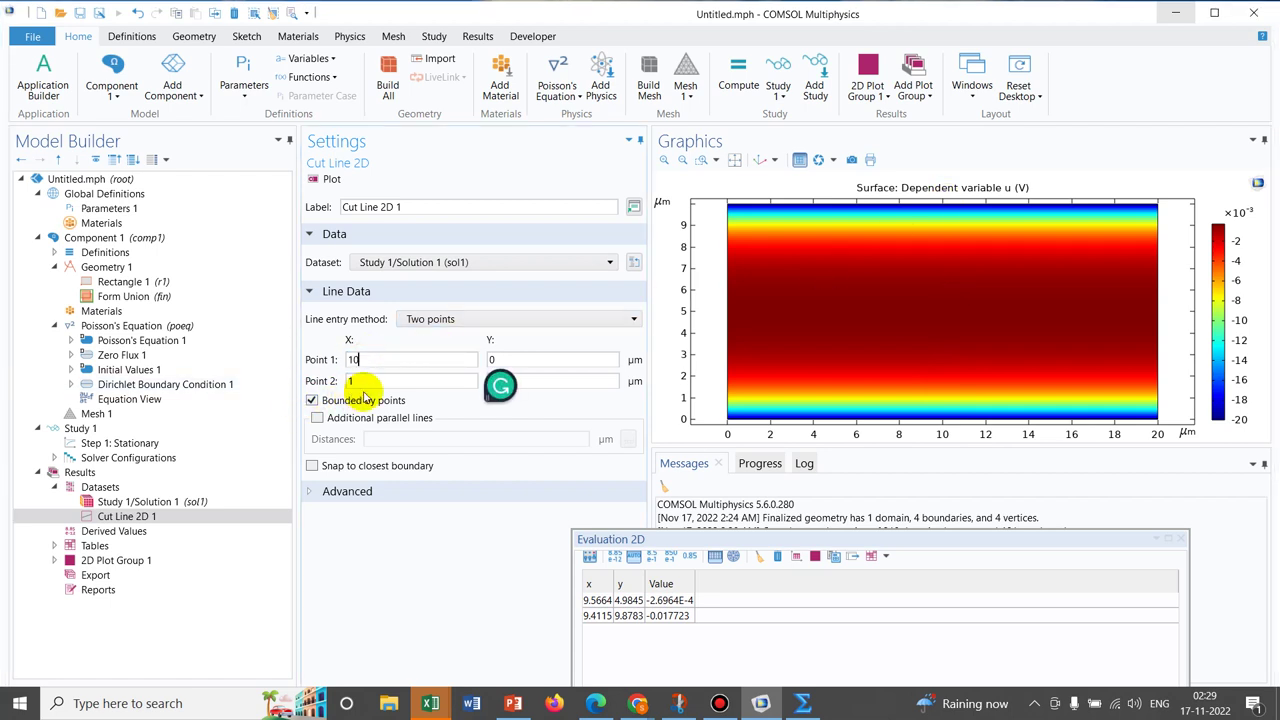
{"action": "left_click", "coordinate": [374, 380]}
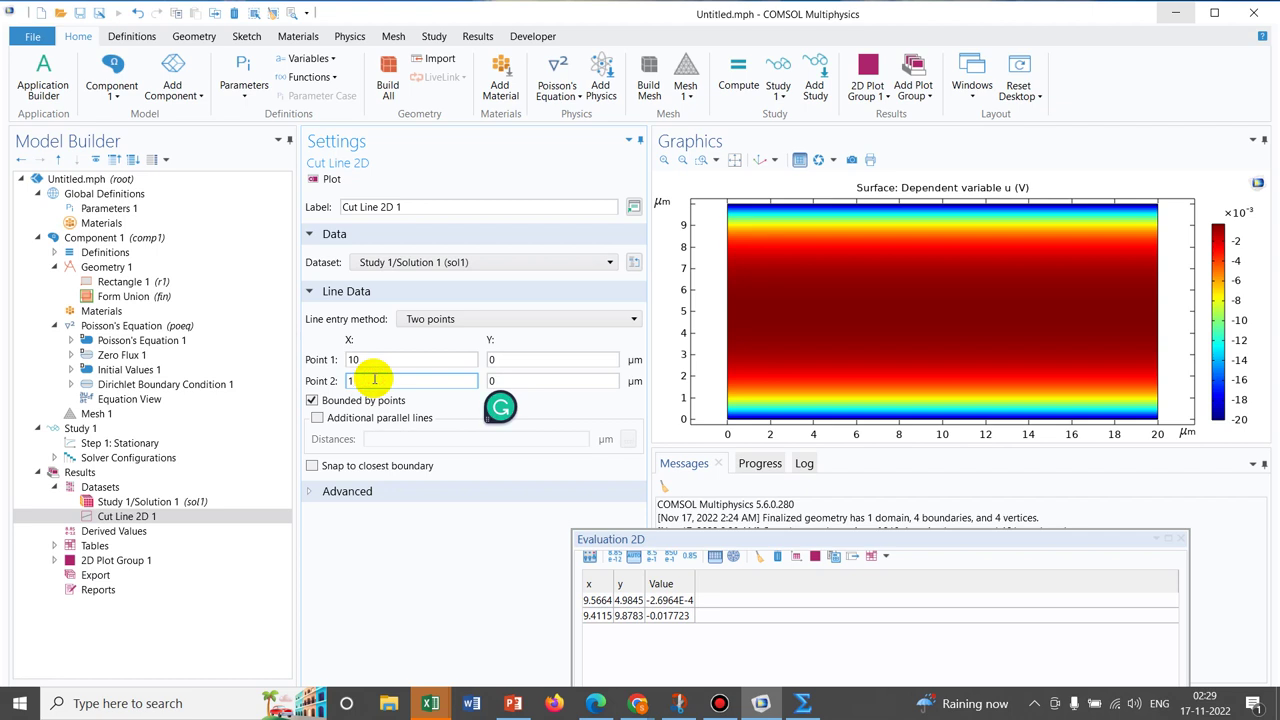
{"action": "type", "text": "0"}
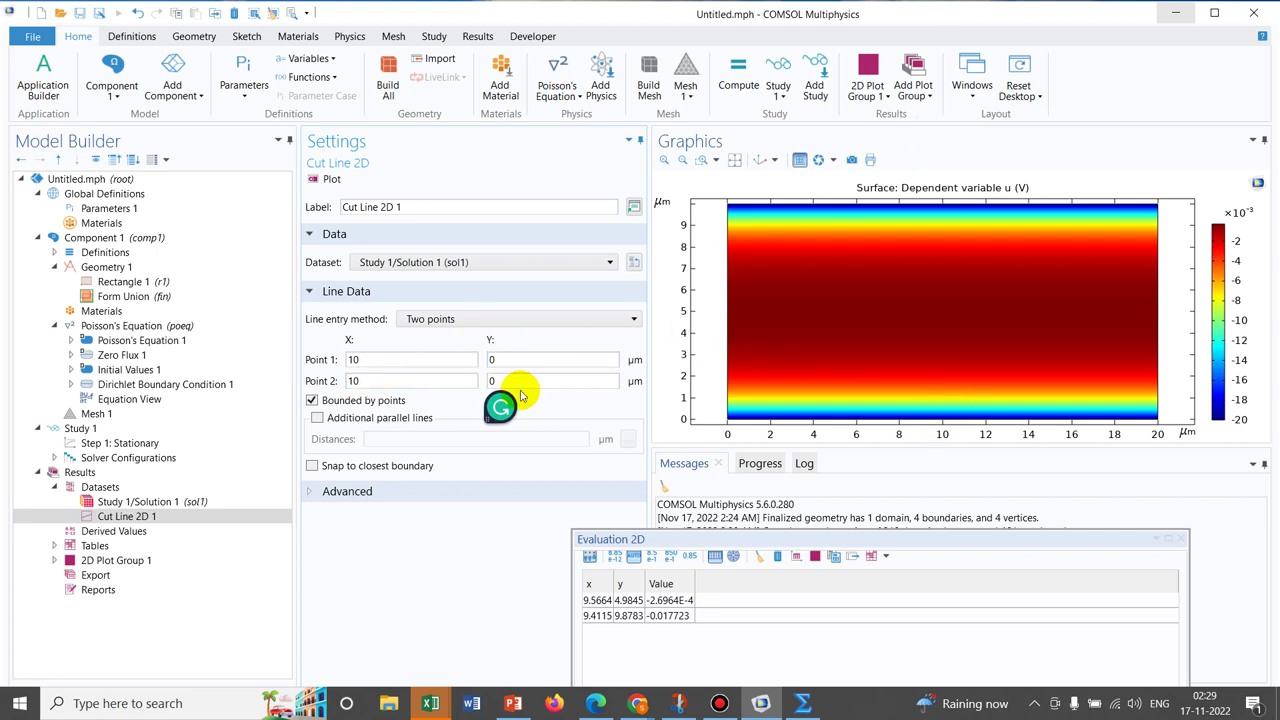
{"action": "left_click", "coordinate": [489, 380]}
{"action": "type", "text": "1"}
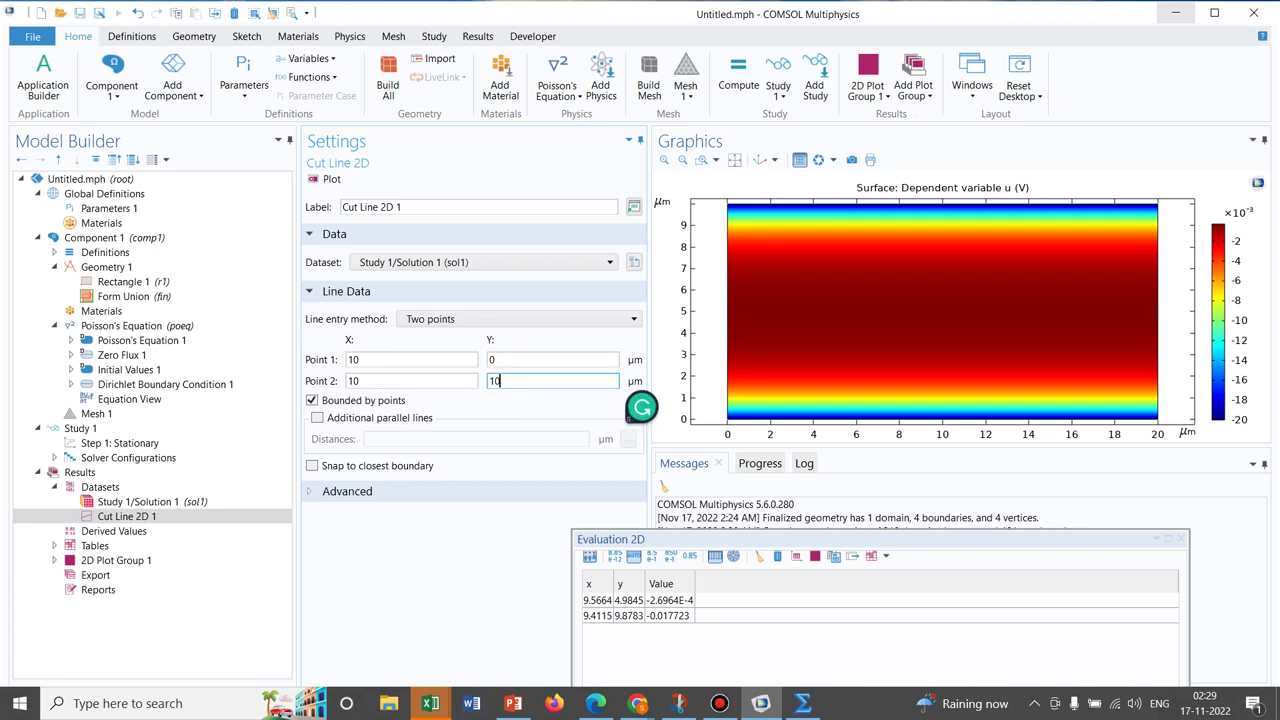
{"action": "left_click", "coordinate": [333, 180]}
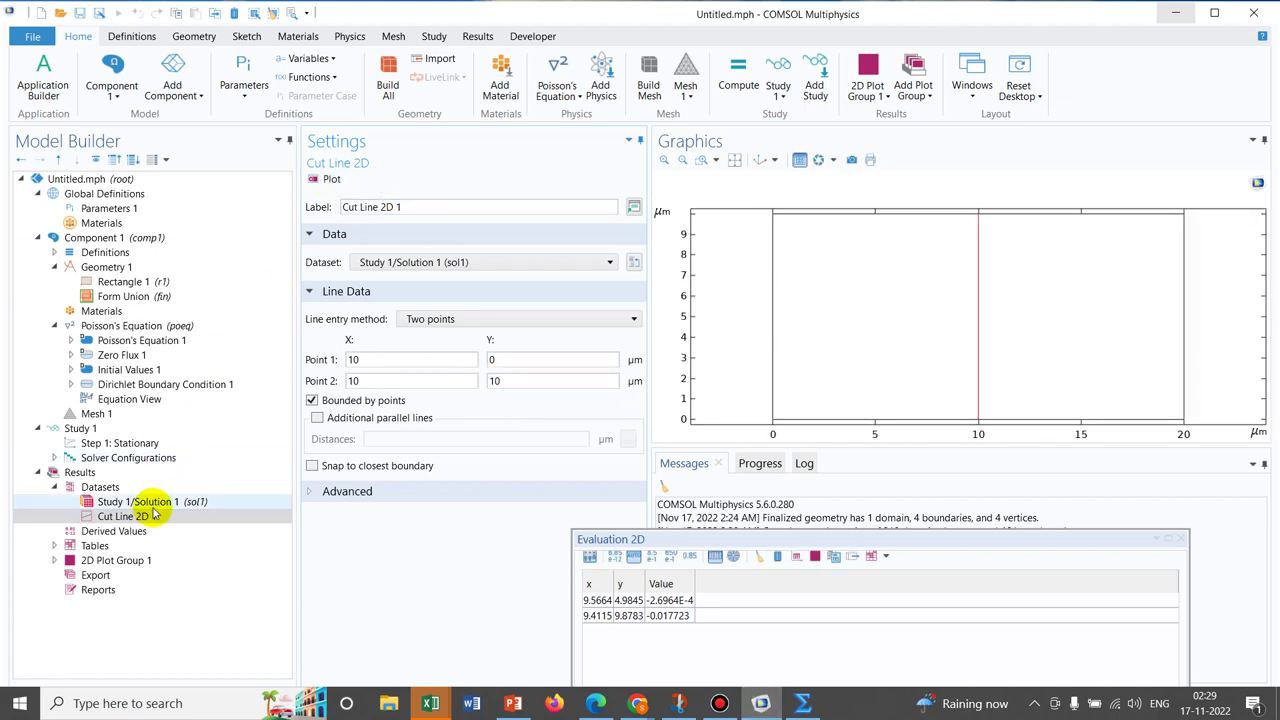
Add 1D Plot Group 2 containing a Line Graph.
{"action": "left_click", "coordinate": [114, 477]}
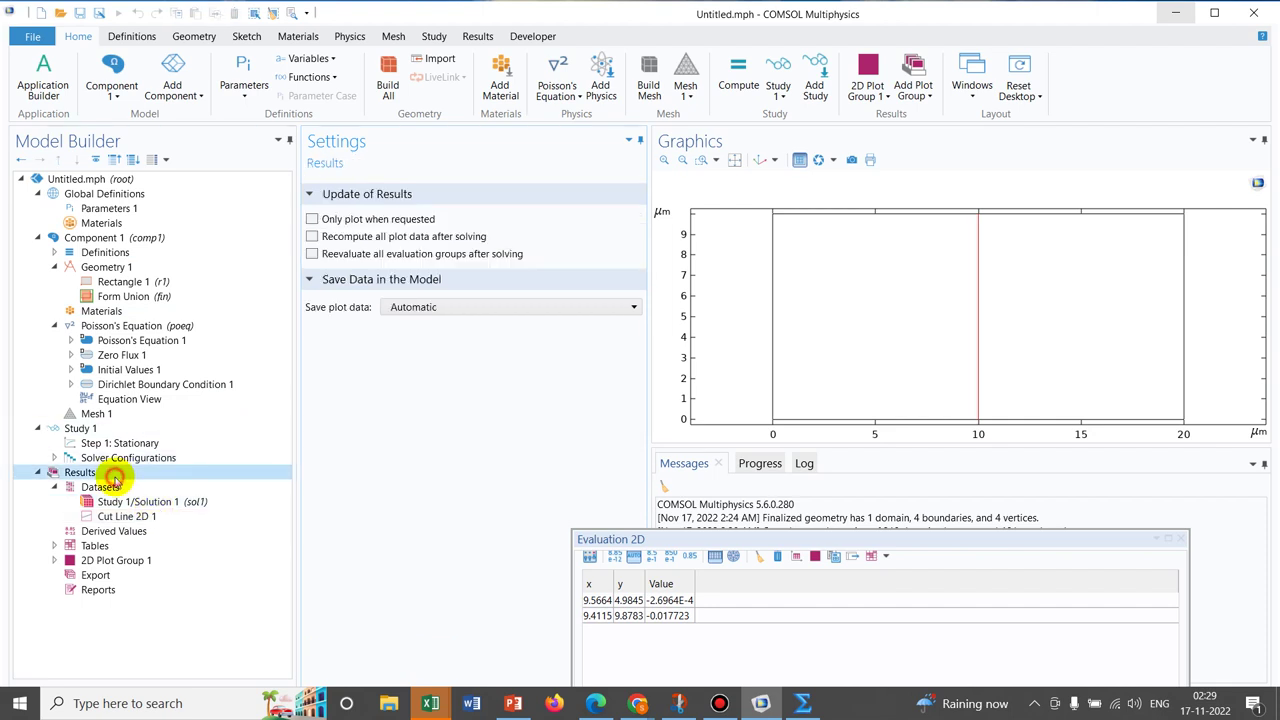
{"action": "right_click", "coordinate": [114, 477]}
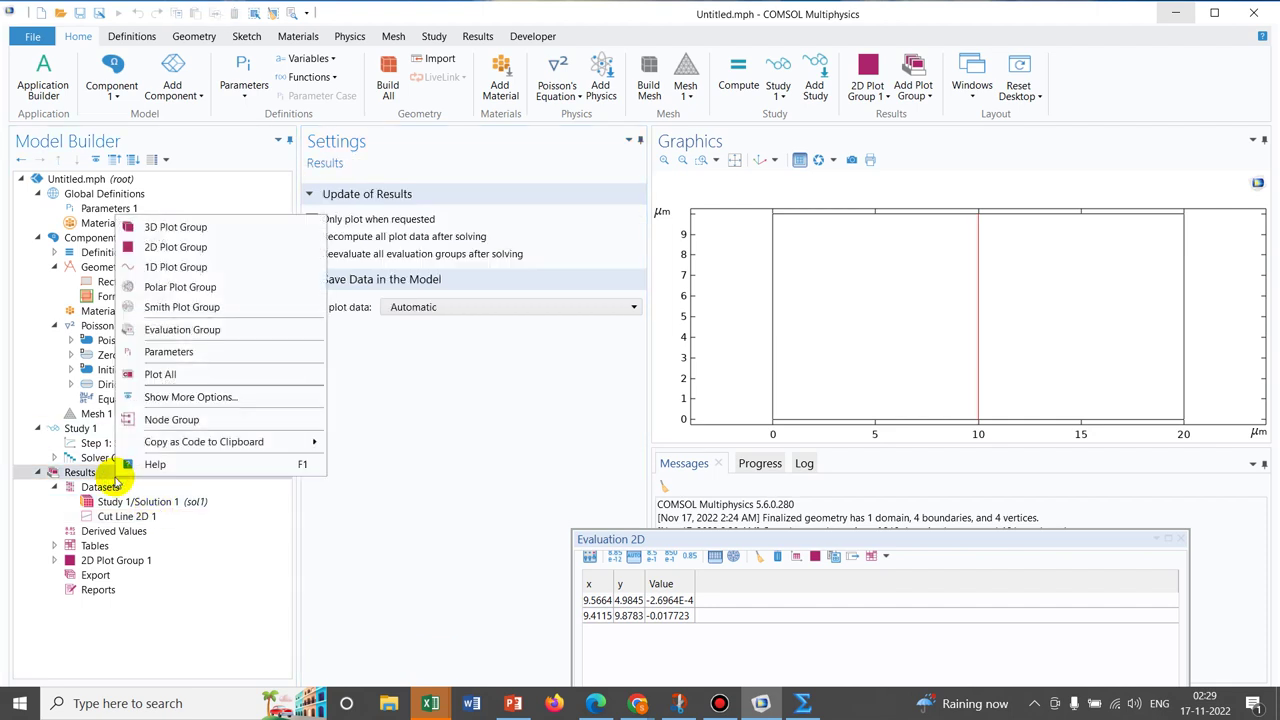
{"action": "left_click", "coordinate": [207, 267]}
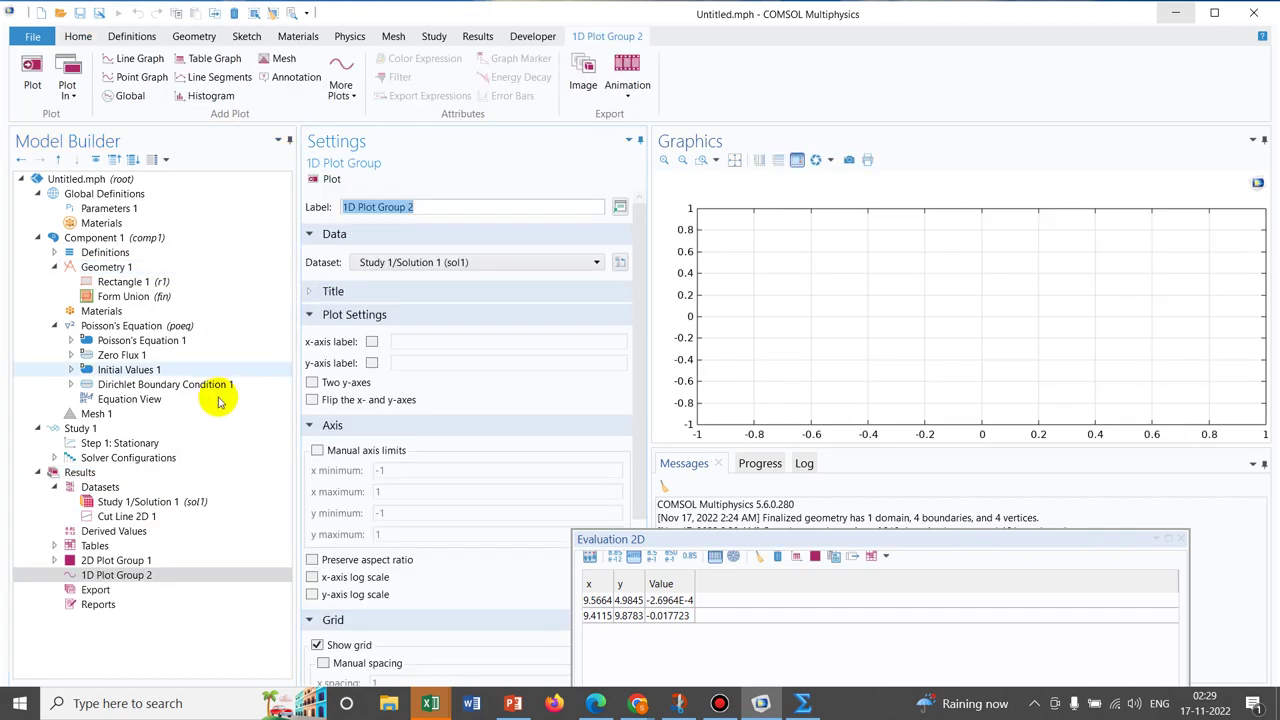
{"action": "right_click", "coordinate": [182, 583]}
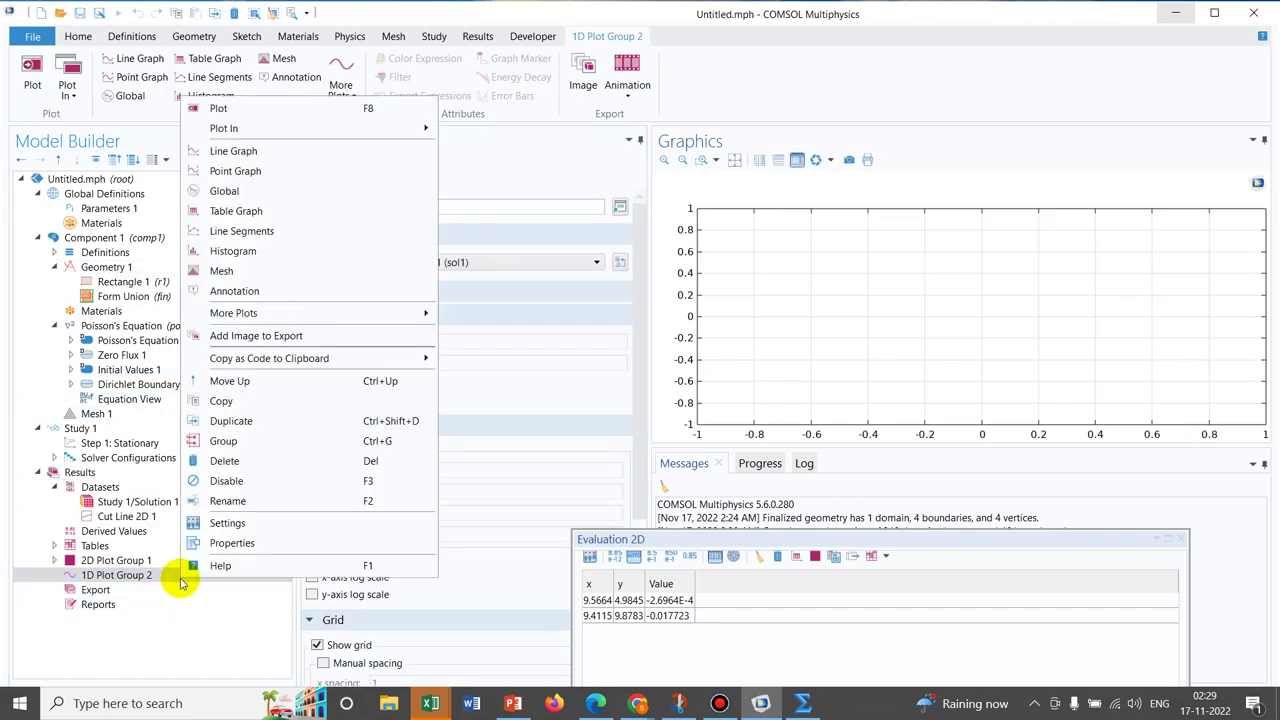
{"action": "left_click", "coordinate": [294, 150]}
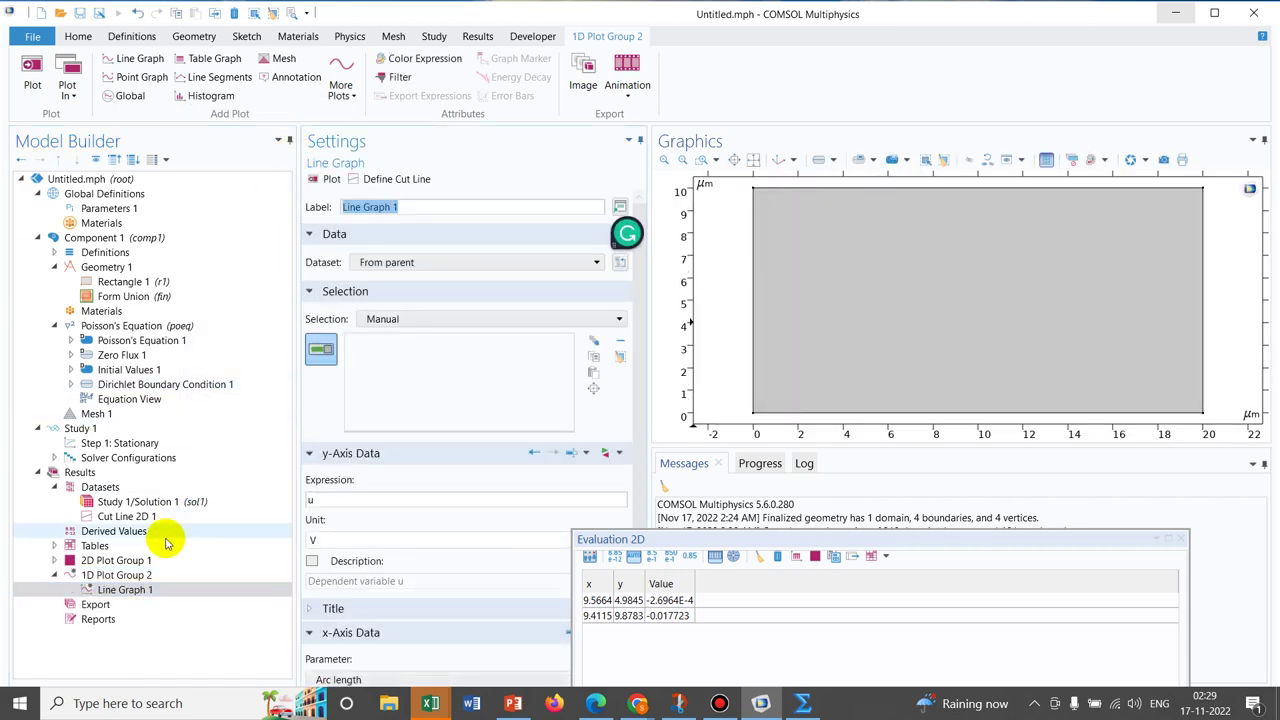
Set 1D Plot Group 2's dataset to Cut Line 2D 1 and display the line graph of u.
{"action": "left_click", "coordinate": [135, 576]}
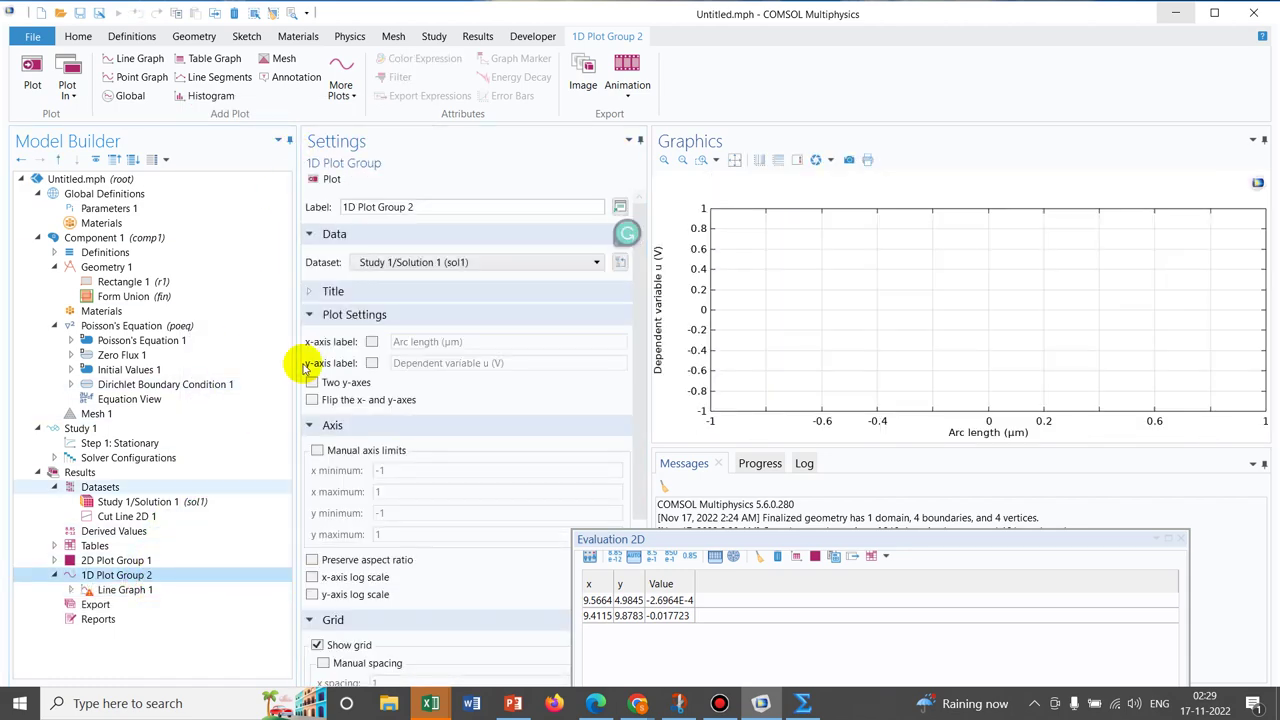
{"action": "left_click", "coordinate": [462, 260]}
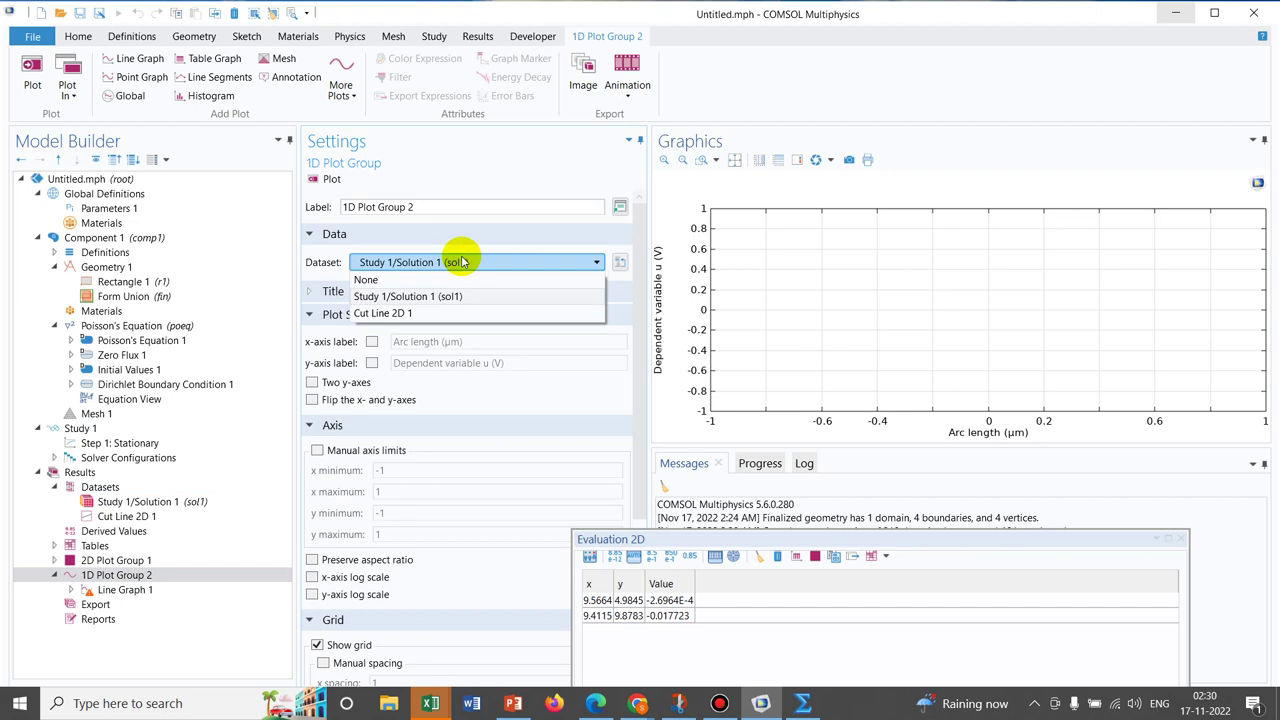
{"action": "left_click", "coordinate": [428, 314]}
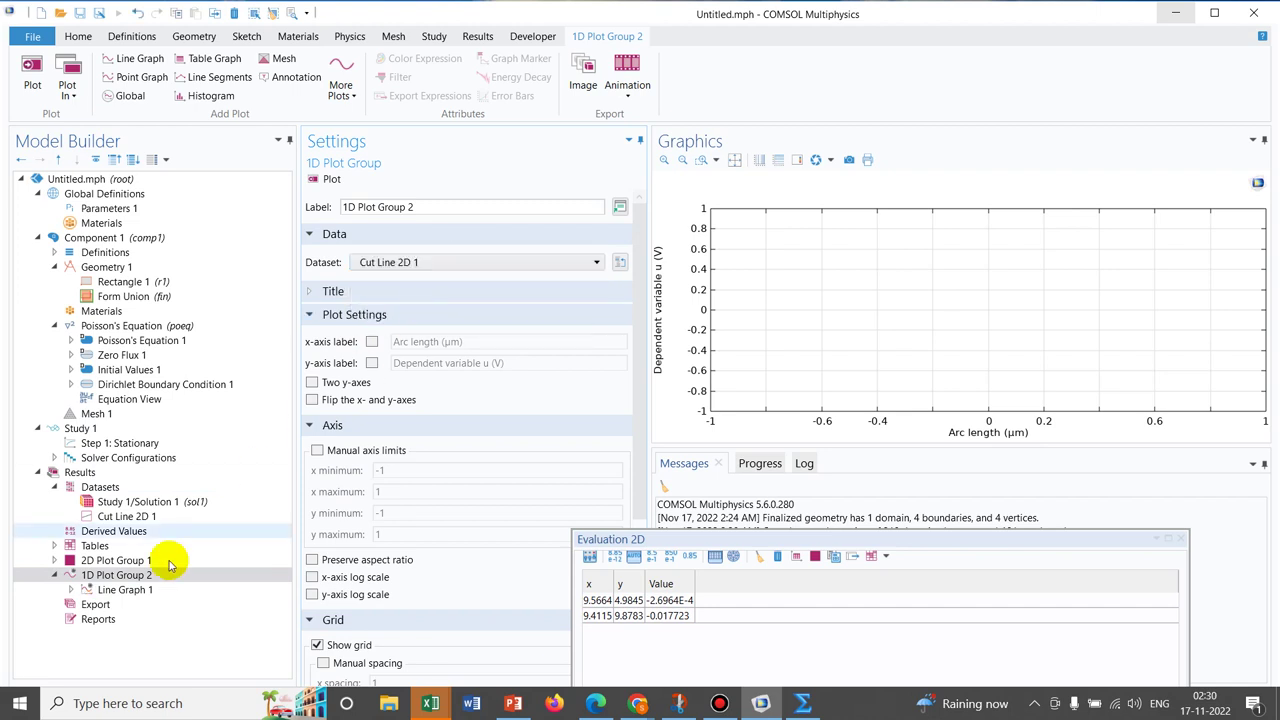
{"action": "left_click", "coordinate": [130, 591]}
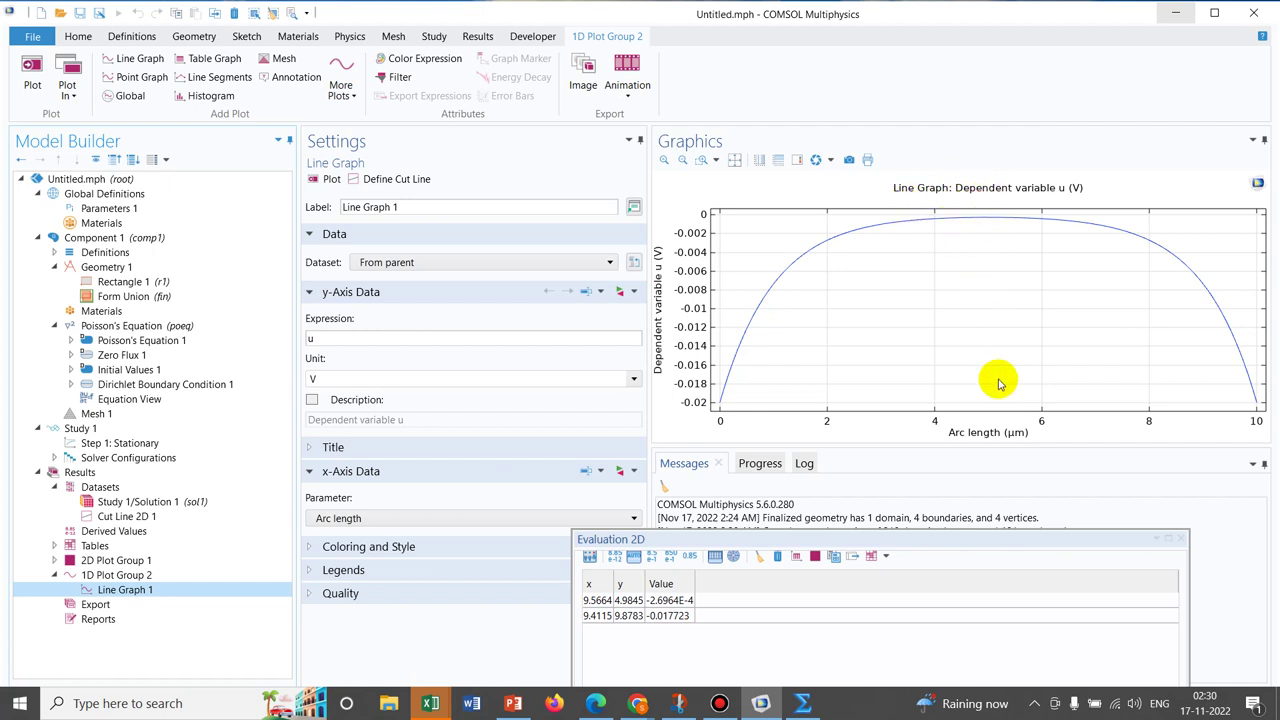
Dock the Evaluation 2D table into the lower Messages panel beneath the line graph.
{"action": "left_click_drag", "start_coordinate": [990, 545], "coordinate": [1072, 488]}
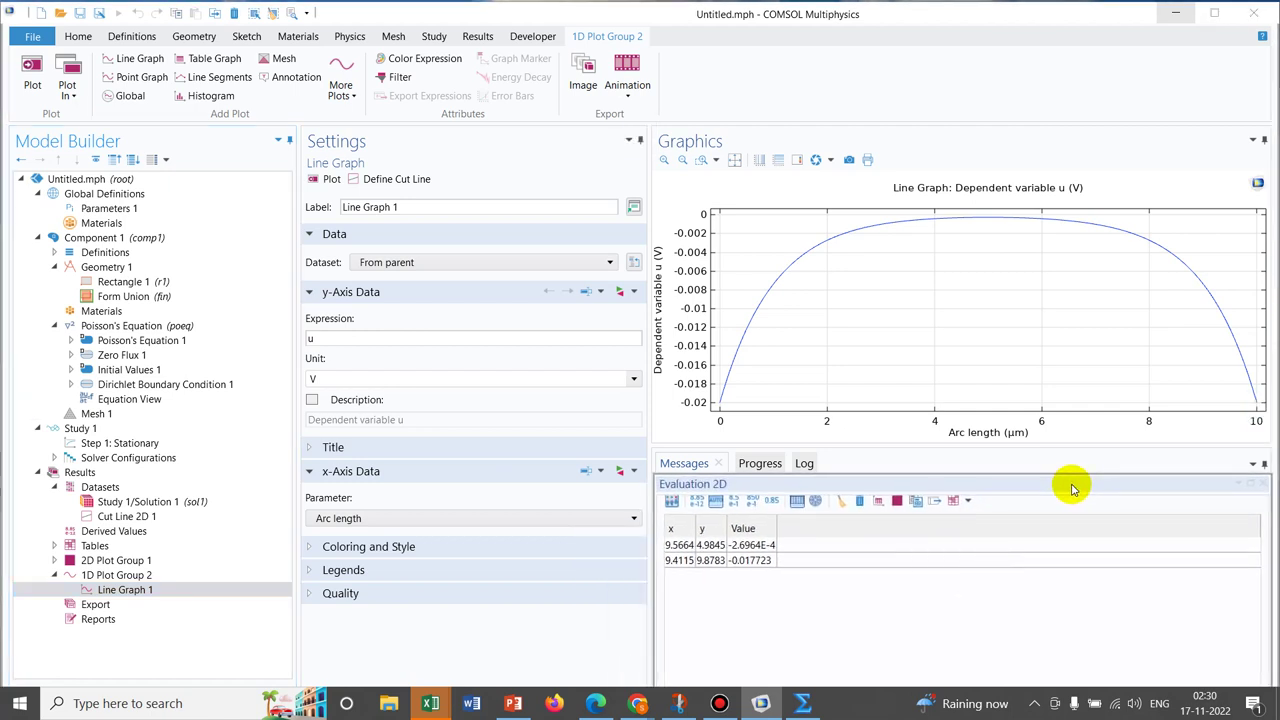